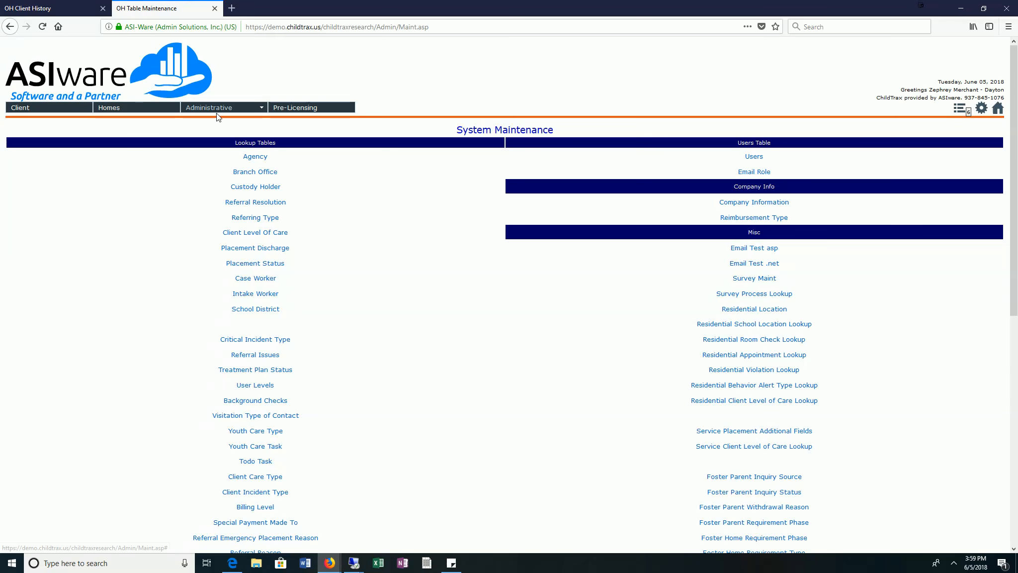
Open the Medications lookup table from the system administrator's table maintenance.
{"action": "mouse_move", "coordinate": [219, 110]}
{"action": "mouse_move", "coordinate": [215, 169]}
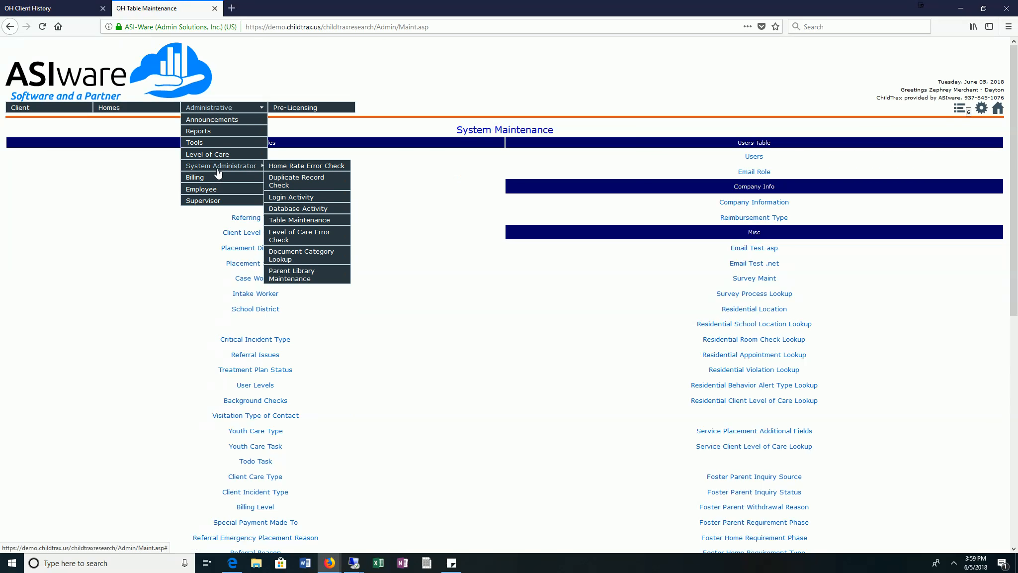
{"action": "left_click", "coordinate": [303, 223]}
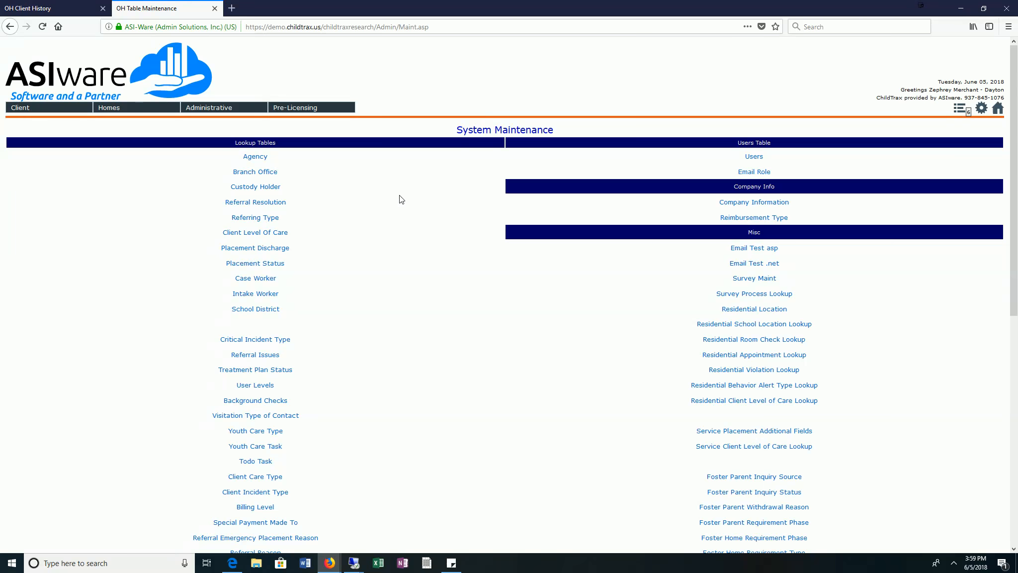
{"action": "scroll", "coordinate": [405, 193], "scroll_direction": "down", "scroll_amount": 3}
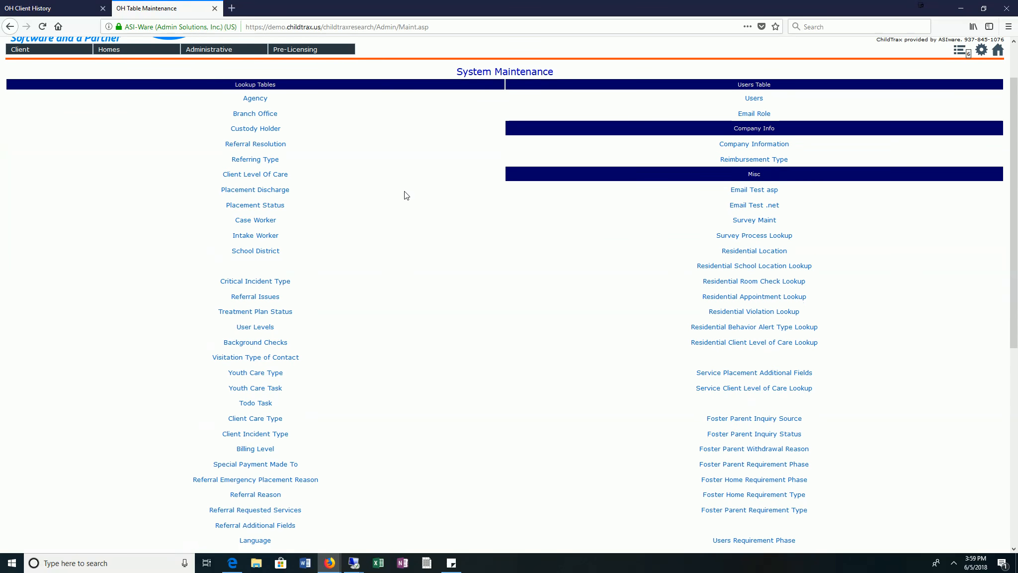
{"action": "scroll", "coordinate": [405, 195], "scroll_direction": "down", "scroll_amount": 1}
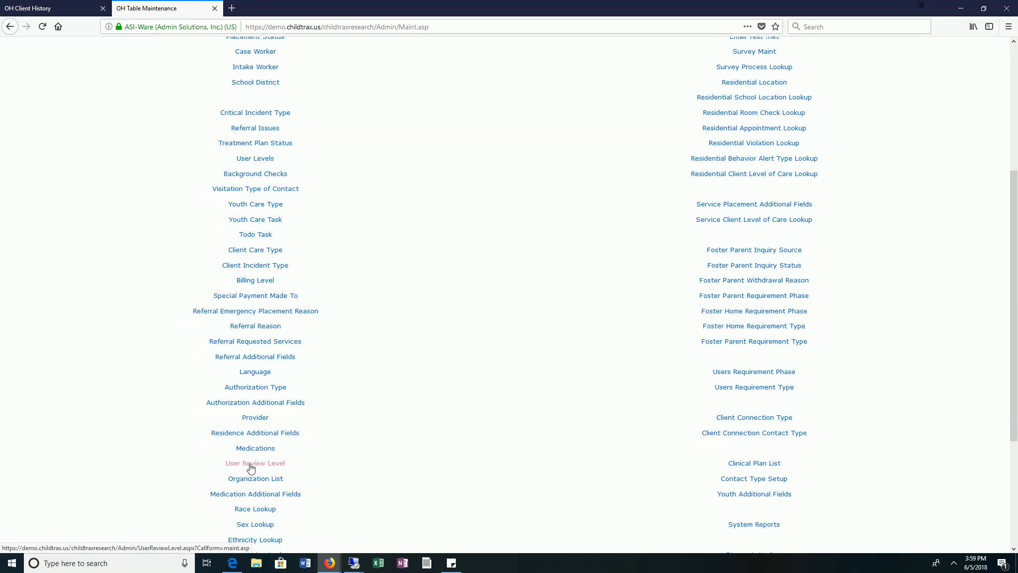
{"action": "left_click", "coordinate": [255, 450]}
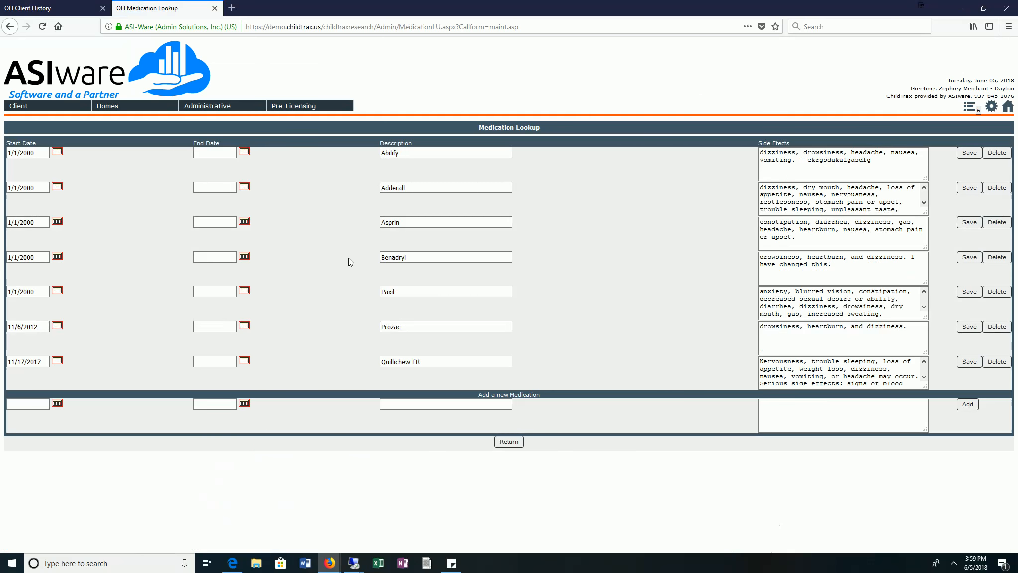
Examine the Abilify entry's dates, description, side effects and save and delete options in the medication lookup.
{"action": "left_click_drag", "start_coordinate": [544, 118], "coordinate": [551, 126]}
{"action": "left_click", "coordinate": [551, 126]}
{"action": "left_click", "coordinate": [815, 162]}
{"action": "left_click", "coordinate": [201, 154]}
{"action": "double_click", "coordinate": [412, 153]}
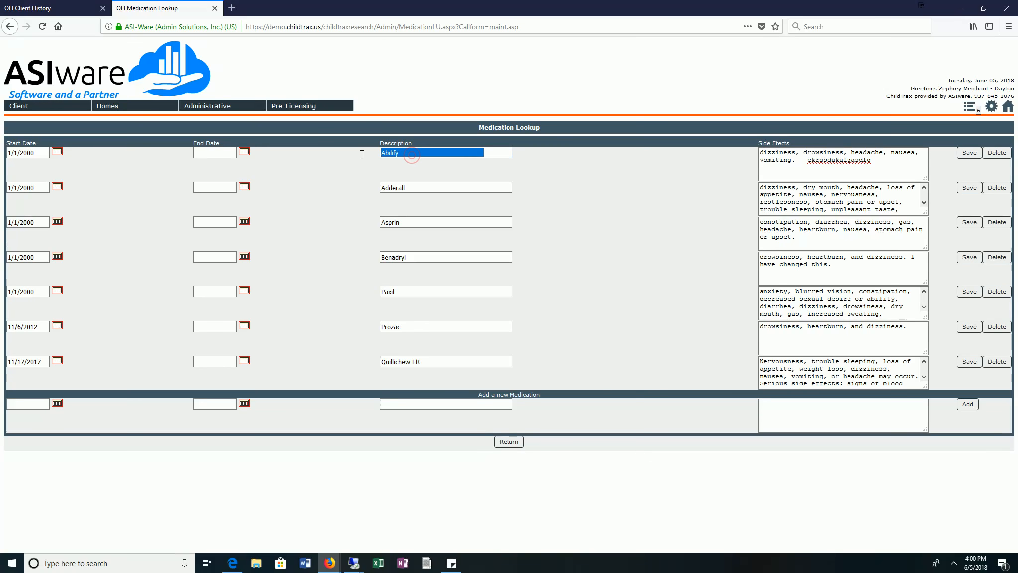
{"action": "left_click", "coordinate": [361, 154]}
{"action": "double_click", "coordinate": [439, 153]}
{"action": "left_click", "coordinate": [829, 166]}
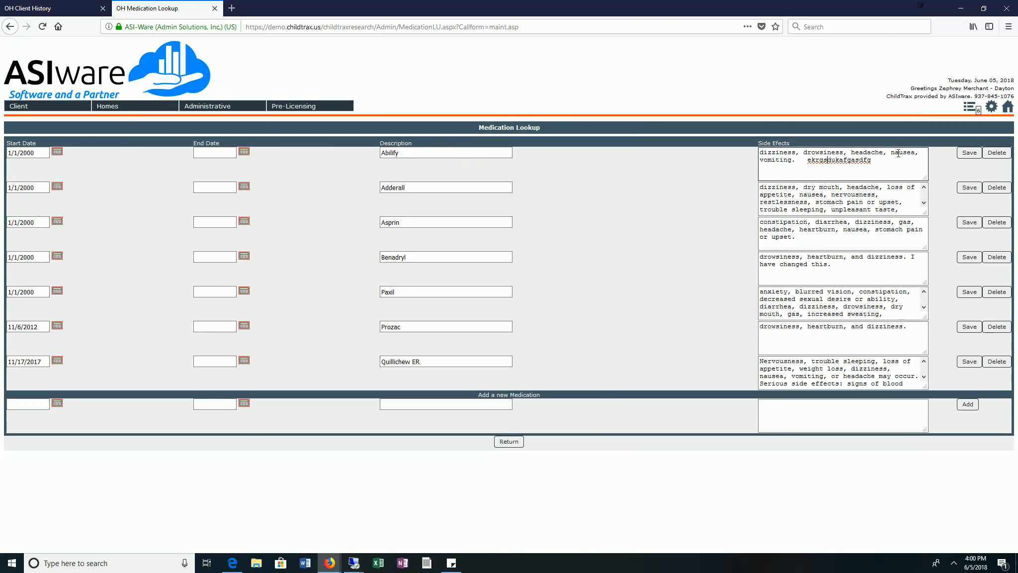
{"action": "left_click", "coordinate": [823, 190]}
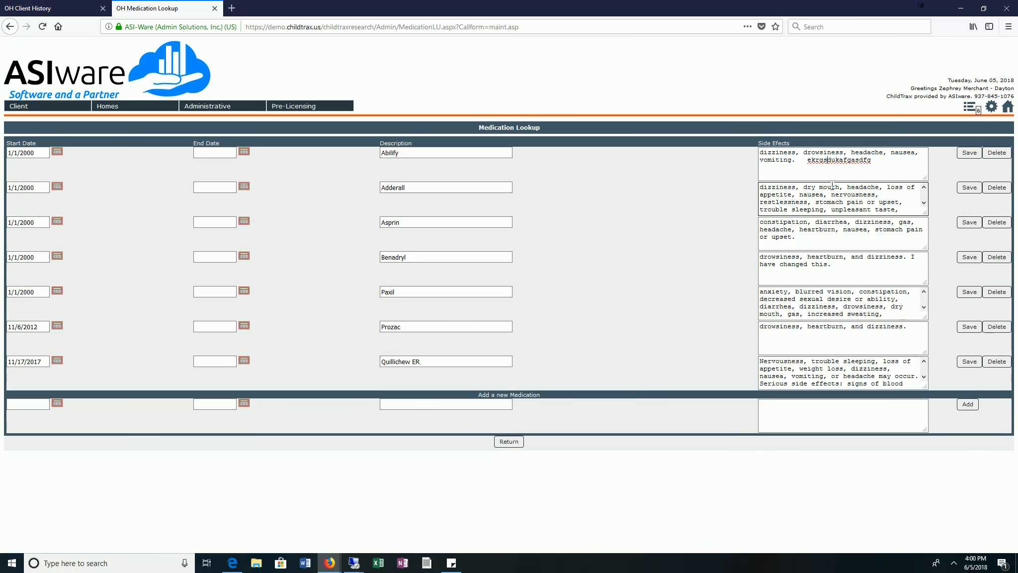
{"action": "left_click", "coordinate": [825, 172]}
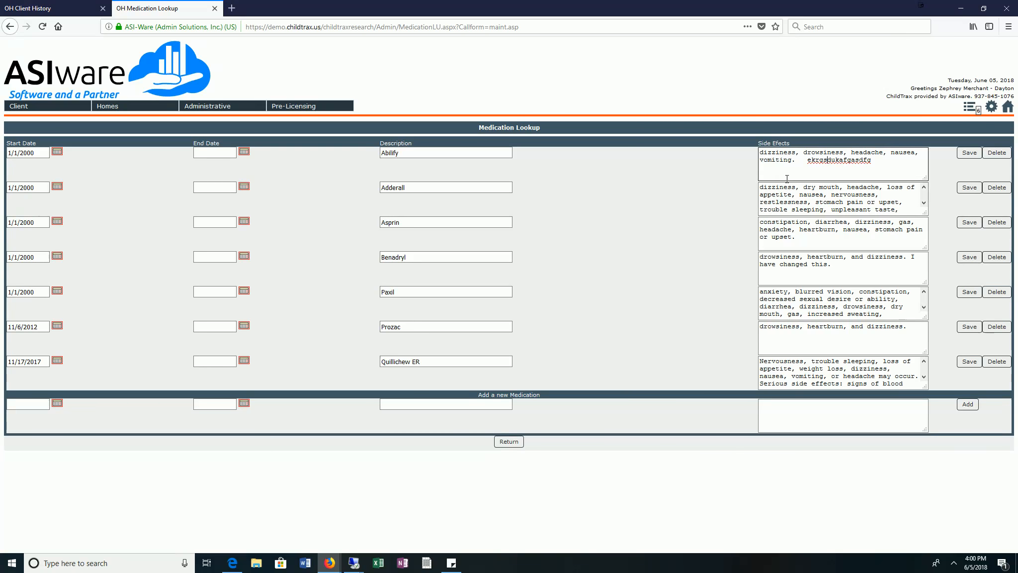
{"action": "left_click_drag", "start_coordinate": [878, 171], "coordinate": [737, 151]}
{"action": "left_click", "coordinate": [849, 163]}
{"action": "left_click_drag", "start_coordinate": [839, 160], "coordinate": [839, 153]}
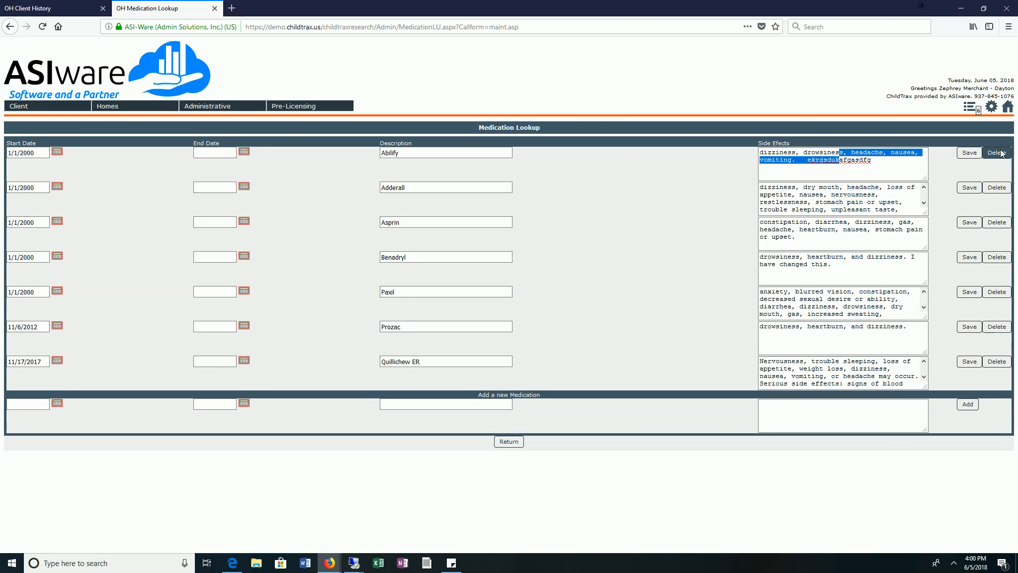
{"action": "left_click", "coordinate": [969, 152]}
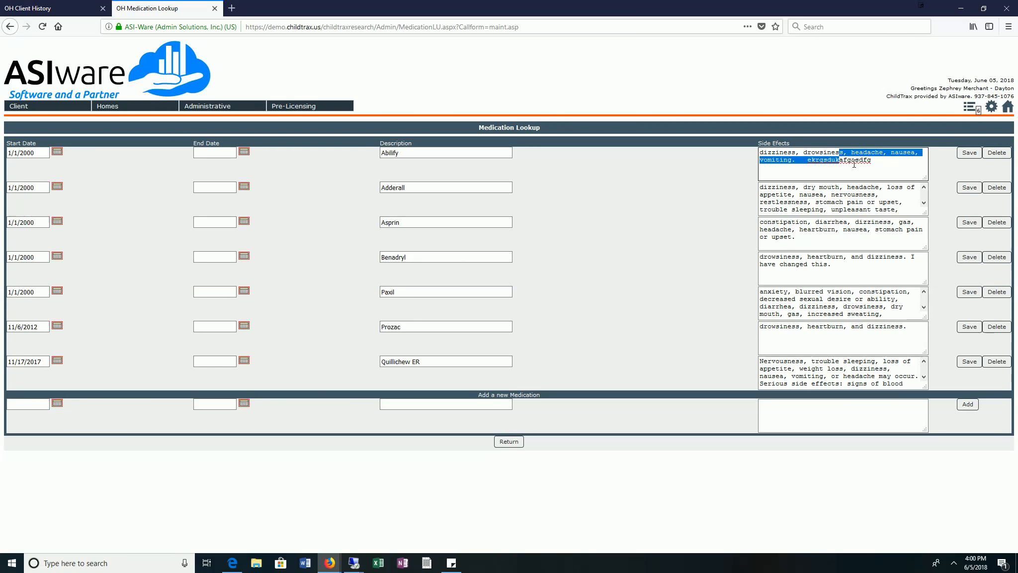
Ignore the incoming conversation request.
{"action": "left_click", "coordinate": [871, 510]}
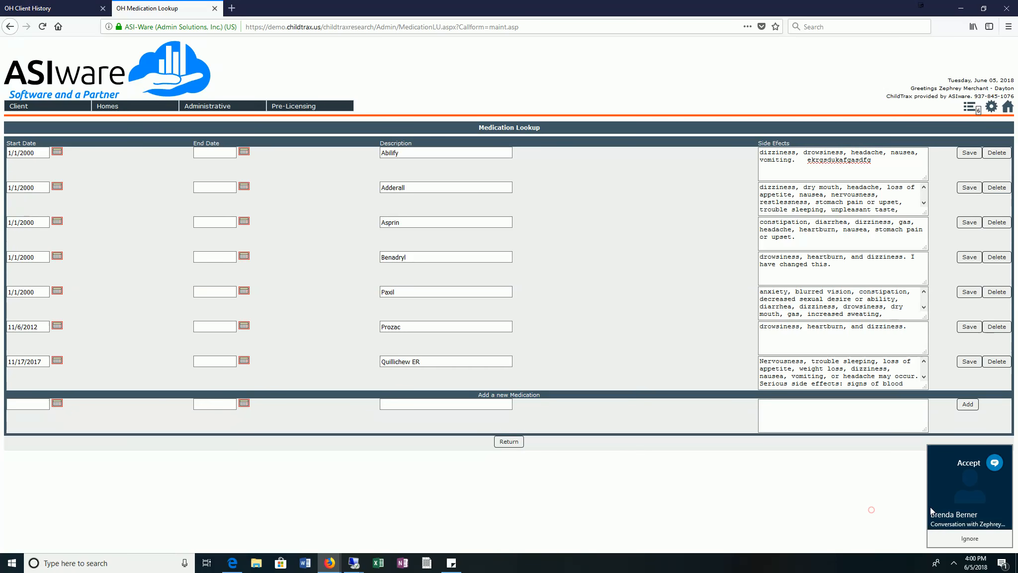
{"action": "left_click", "coordinate": [970, 539]}
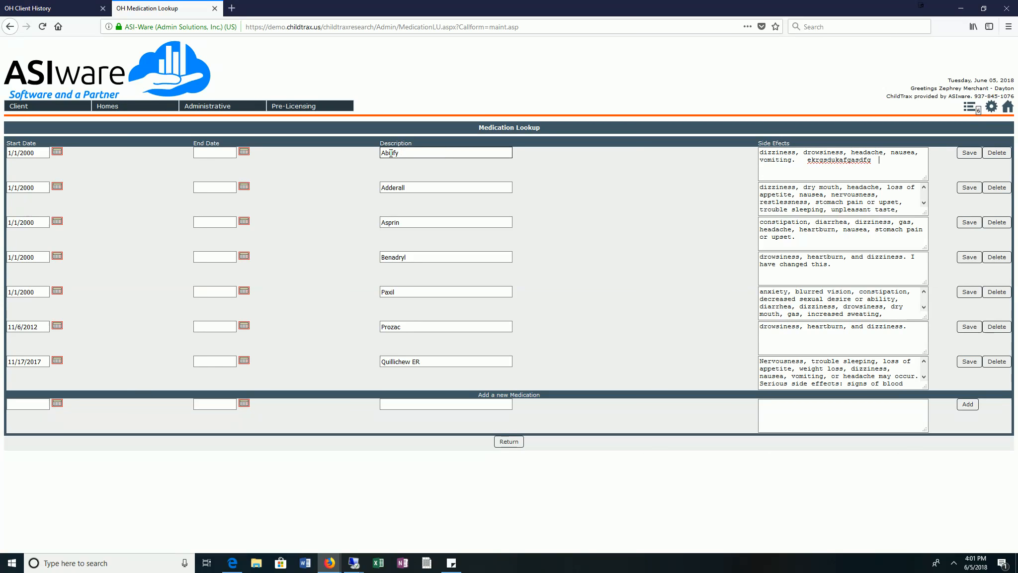
{"action": "left_click_drag", "start_coordinate": [840, 160], "coordinate": [745, 158]}
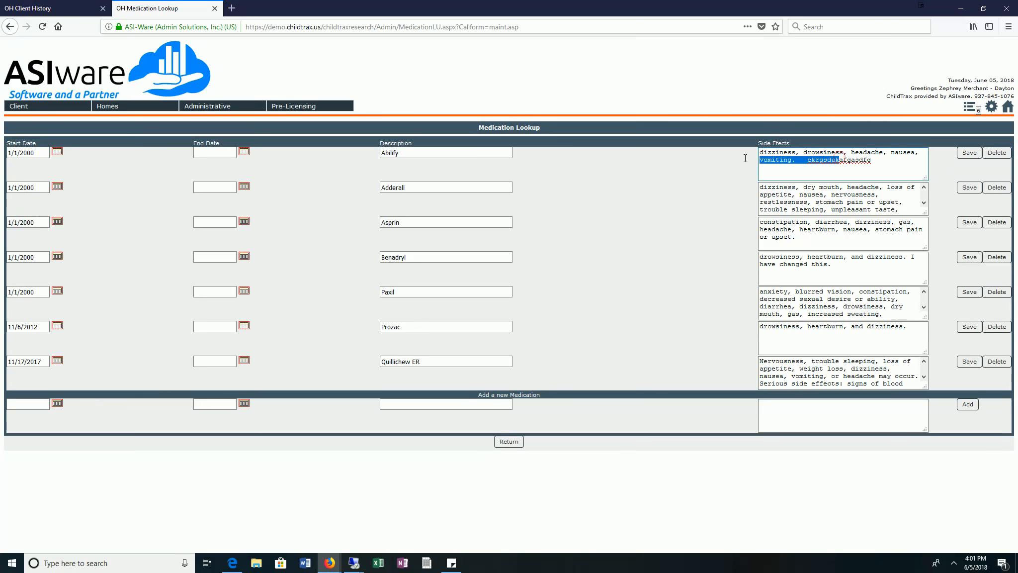
{"action": "left_click", "coordinate": [32, 151]}
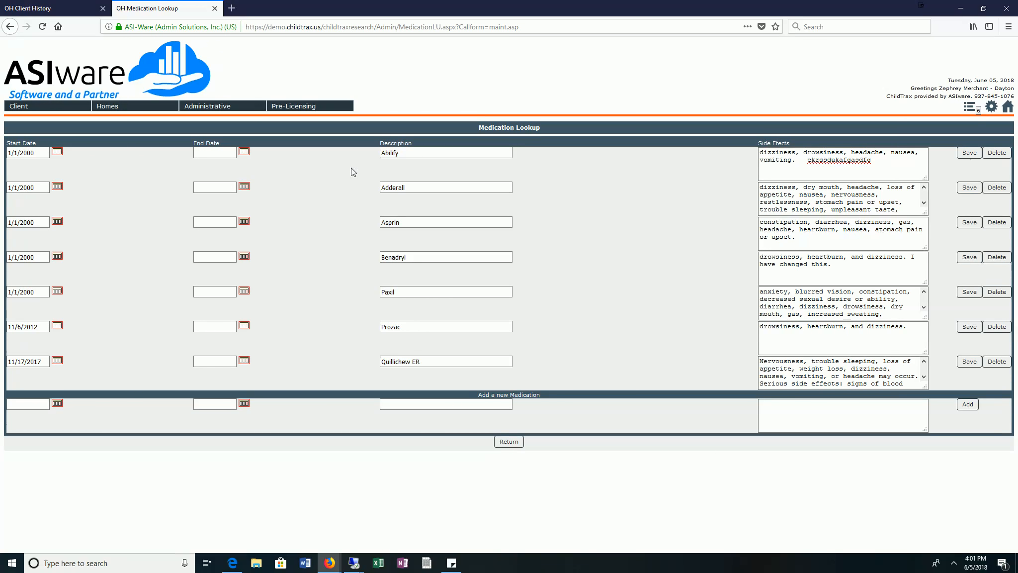
{"action": "left_click", "coordinate": [969, 153]}
Fill in a new medication with start date 6/5/2018 and description Zoloft, leaving the end date blank.
{"action": "left_click", "coordinate": [28, 403]}
{"action": "type", "text": "6/5/2018"}
{"action": "key", "text": "Tab"}
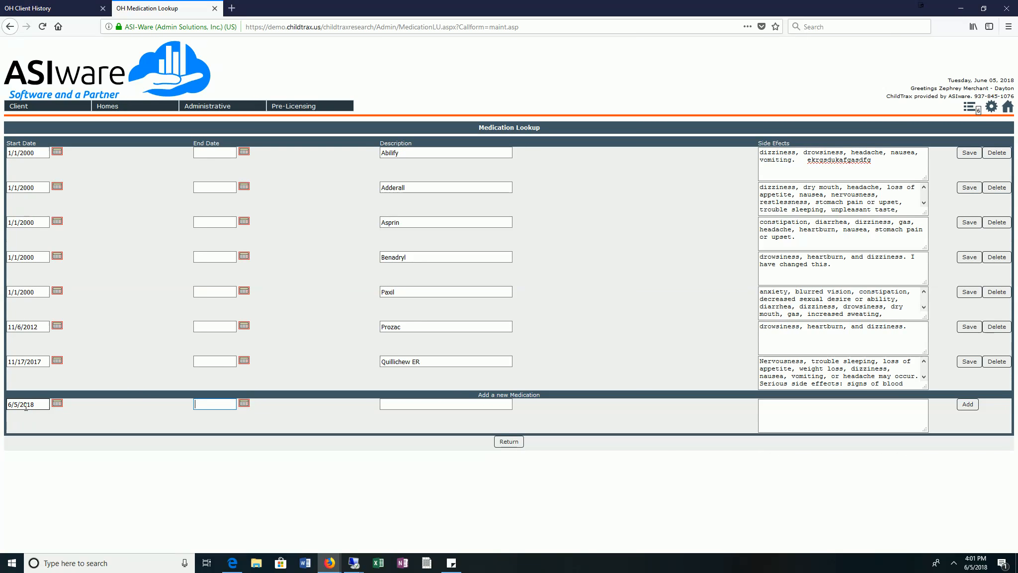
{"action": "key", "text": "Tab"}
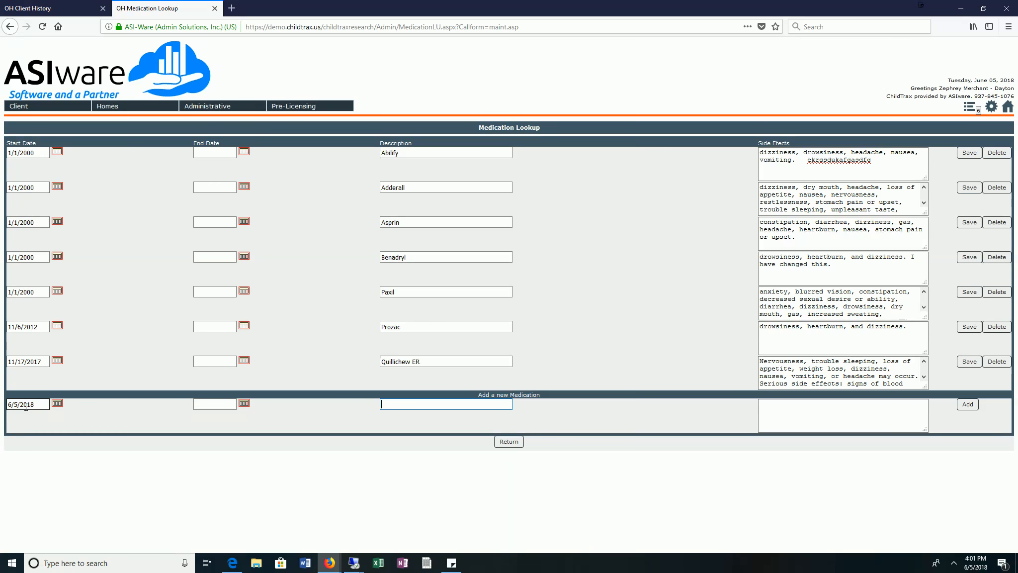
{"action": "type", "text": "Zoloft"}
{"action": "key", "text": "Tab"}
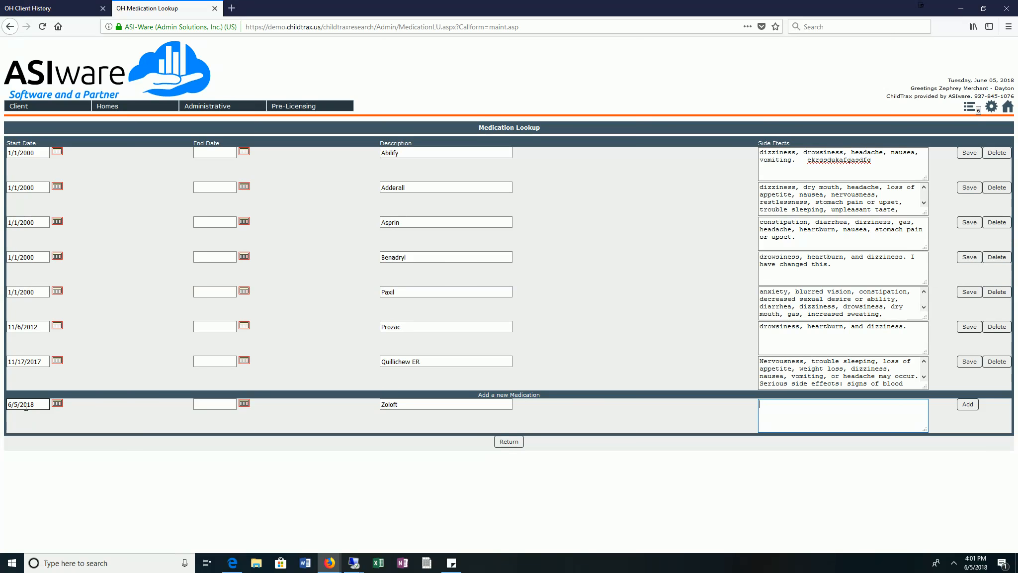
Paste the copied side effects into the new Zoloft entry, check the text and add the medication to the lookup.
{"action": "type", "text": "vomiting, dizziness, fatigue, sore throat, excessive sweating, tremors, dry mouth, tingling in hands or feet, and loss of appetite."}
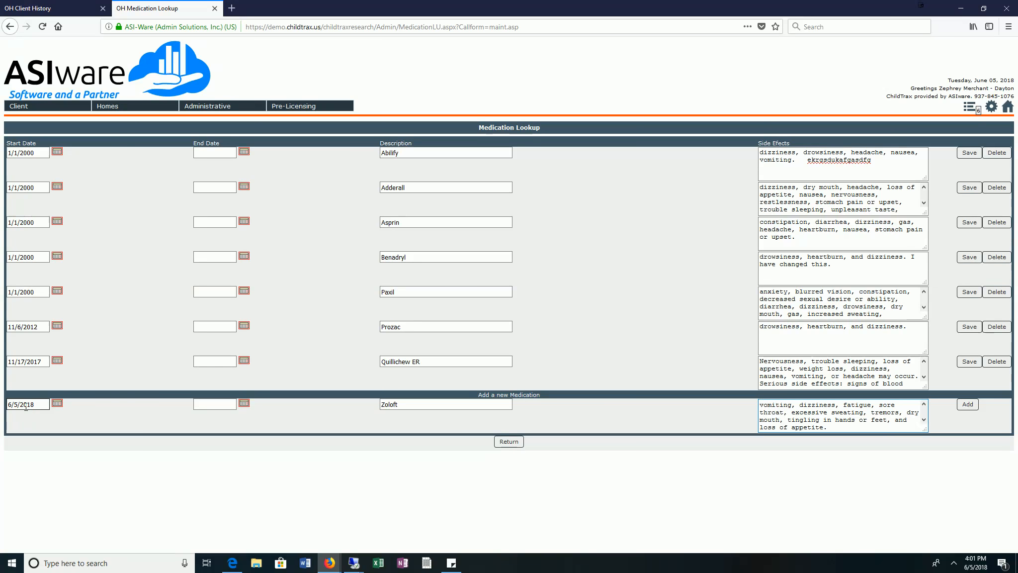
{"action": "scroll", "coordinate": [832, 417], "scroll_direction": "up", "scroll_amount": 2}
{"action": "left_click", "coordinate": [832, 415]}
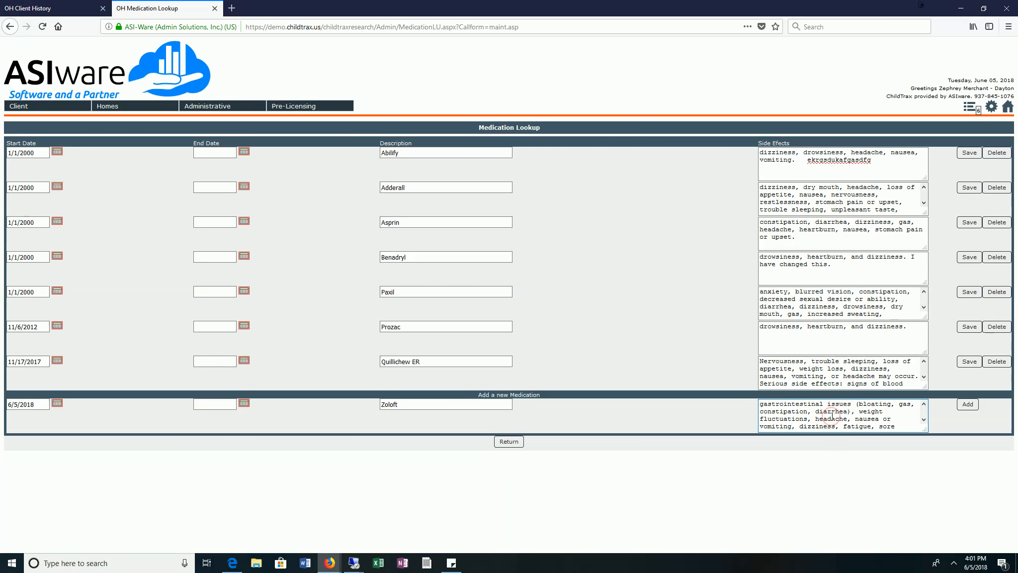
{"action": "scroll", "coordinate": [833, 415], "scroll_direction": "down", "scroll_amount": 2}
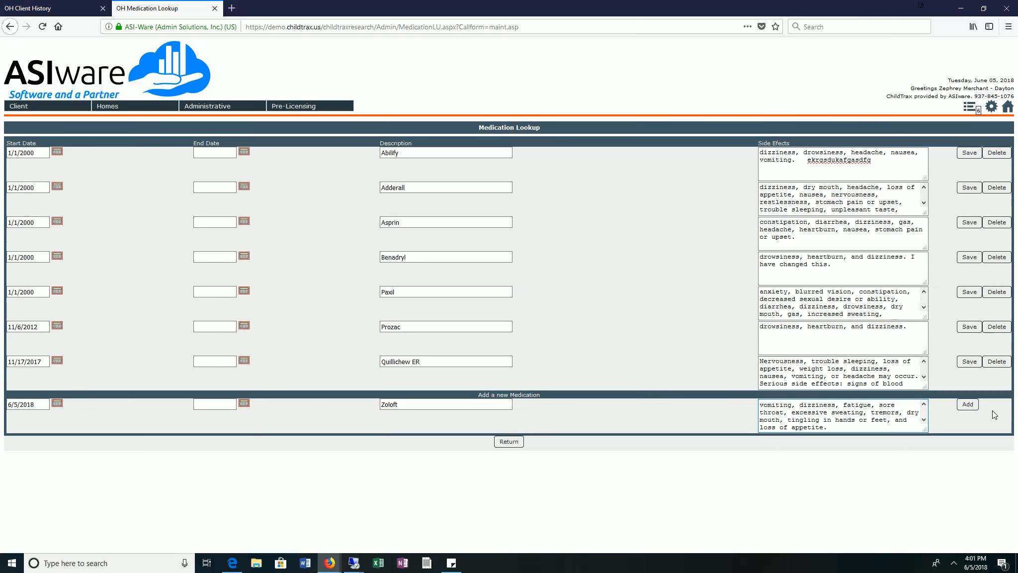
{"action": "left_click", "coordinate": [968, 404]}
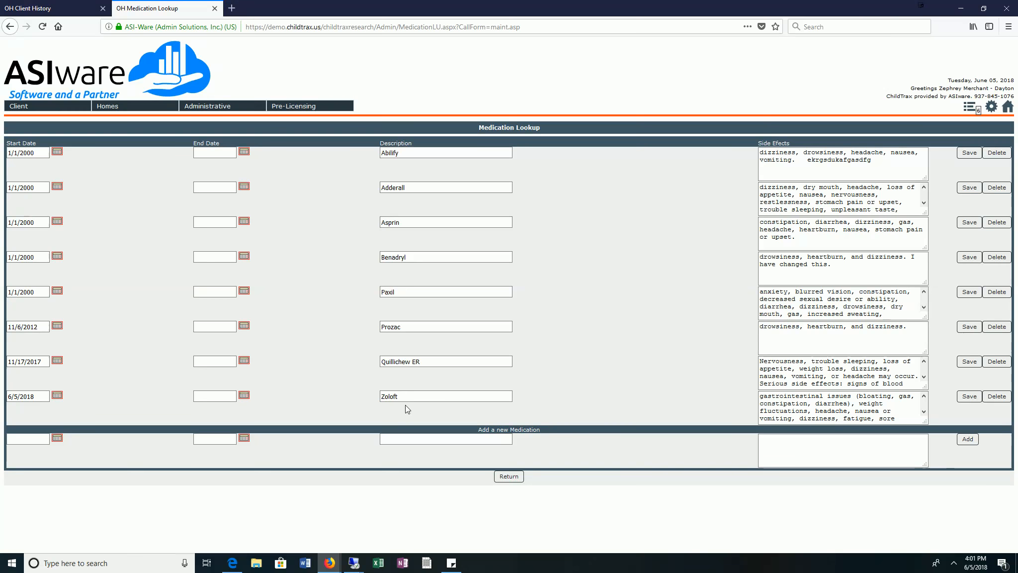
{"action": "left_click", "coordinate": [371, 397]}
{"action": "left_click_drag", "start_coordinate": [471, 394], "coordinate": [343, 383]}
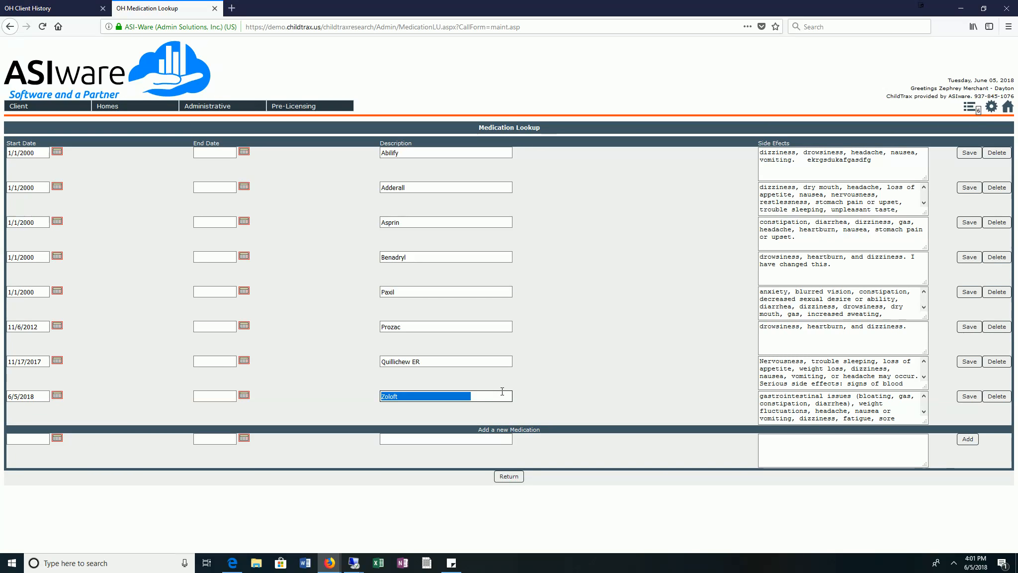
Leave the medication lookup and search for a client by first name.
{"action": "left_click", "coordinate": [514, 478]}
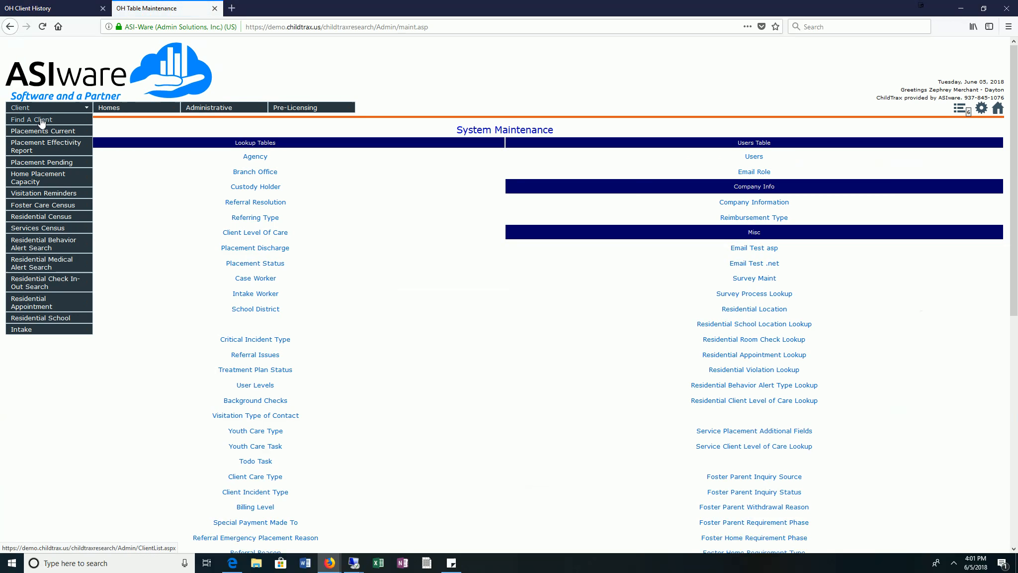
{"action": "left_click", "coordinate": [41, 123]}
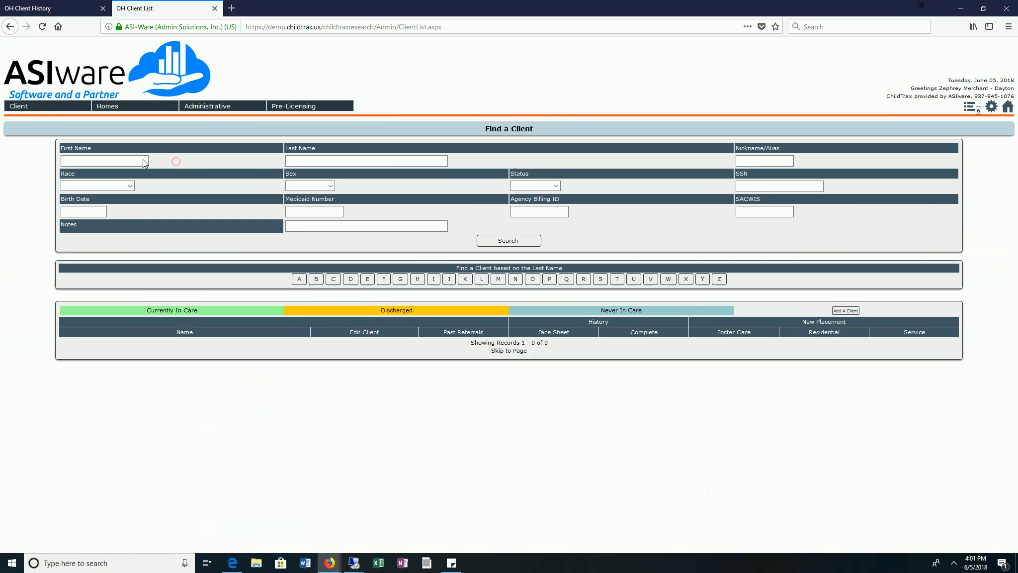
{"action": "left_click", "coordinate": [95, 161]}
{"action": "type", "text": "peter"}
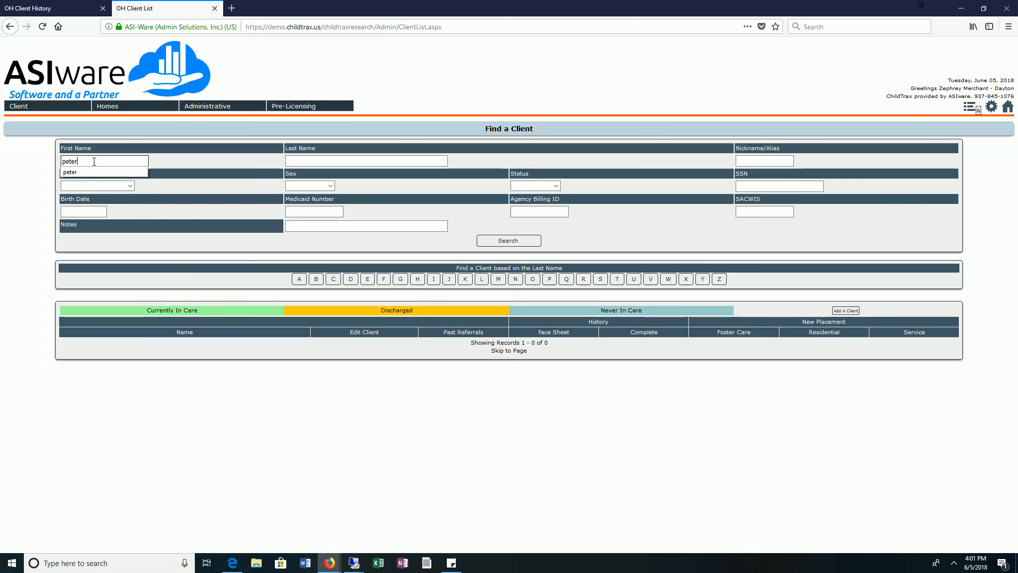
{"action": "left_click", "coordinate": [496, 245]}
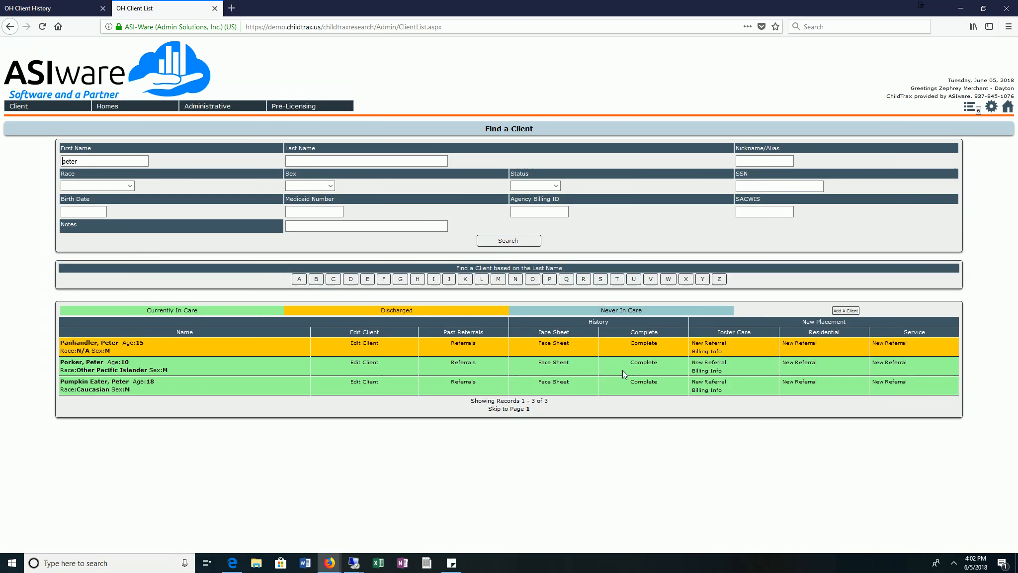
Open the complete history of the 10-year-old client and bring up the placement information for the current foster care placement.
{"action": "left_click", "coordinate": [641, 366]}
{"action": "scroll", "coordinate": [825, 348], "scroll_direction": "down", "scroll_amount": 8}
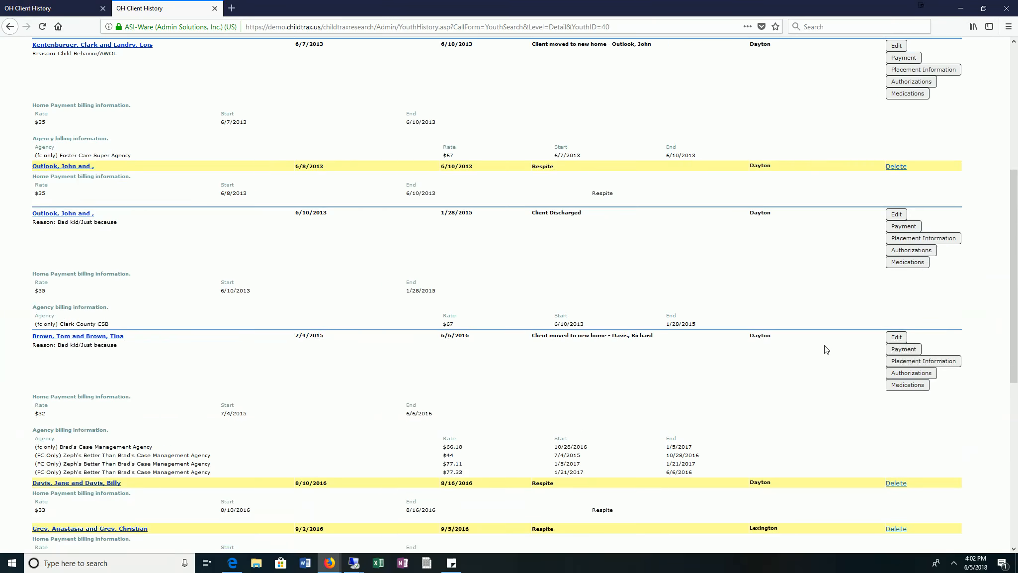
{"action": "scroll", "coordinate": [989, 321], "scroll_direction": "down", "scroll_amount": 5}
{"action": "left_click", "coordinate": [941, 351]}
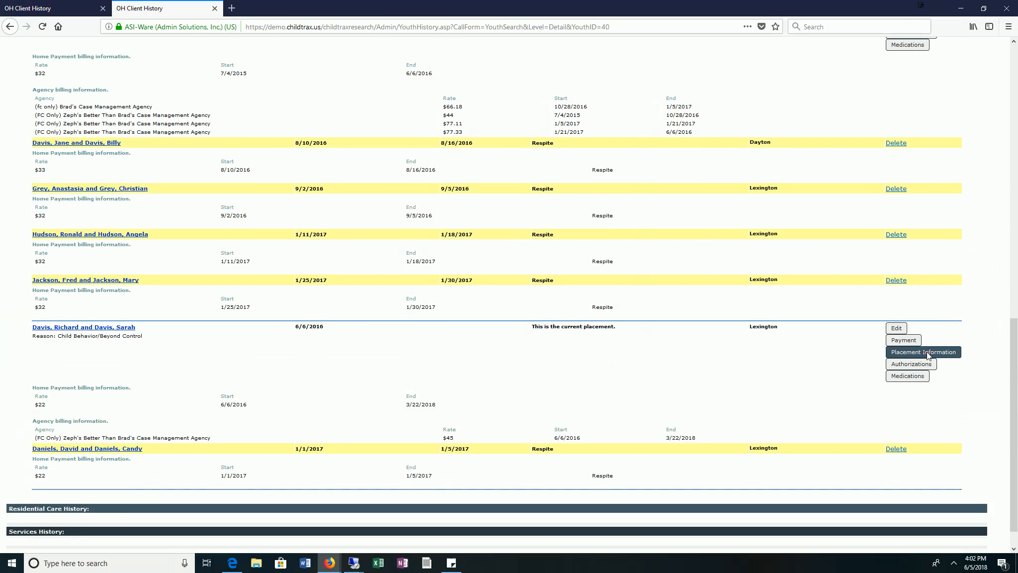
{"action": "double_click", "coordinate": [547, 78]}
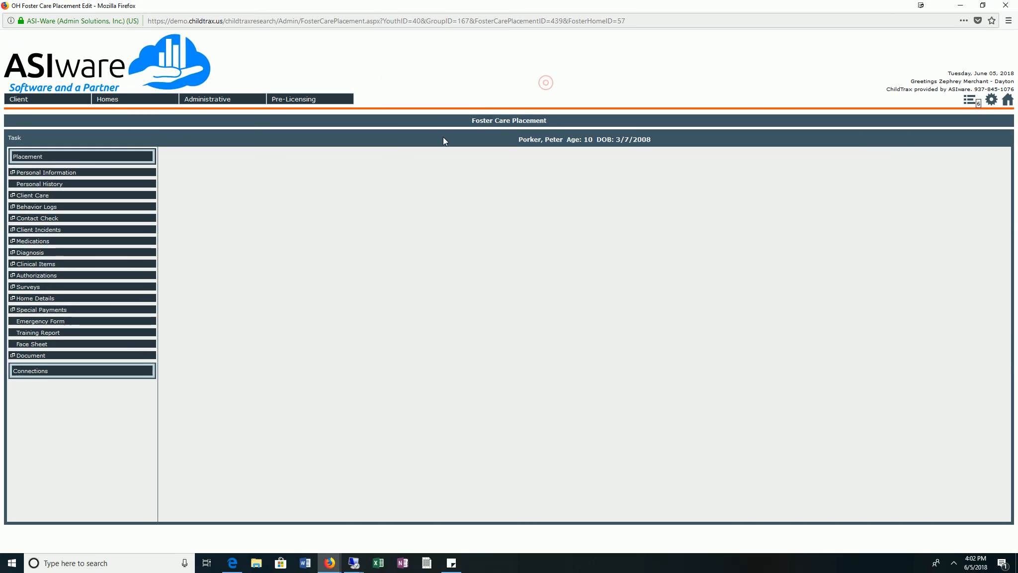
Open the client's medications and choose Zoloft as the medication for a new entry.
{"action": "left_click", "coordinate": [46, 245]}
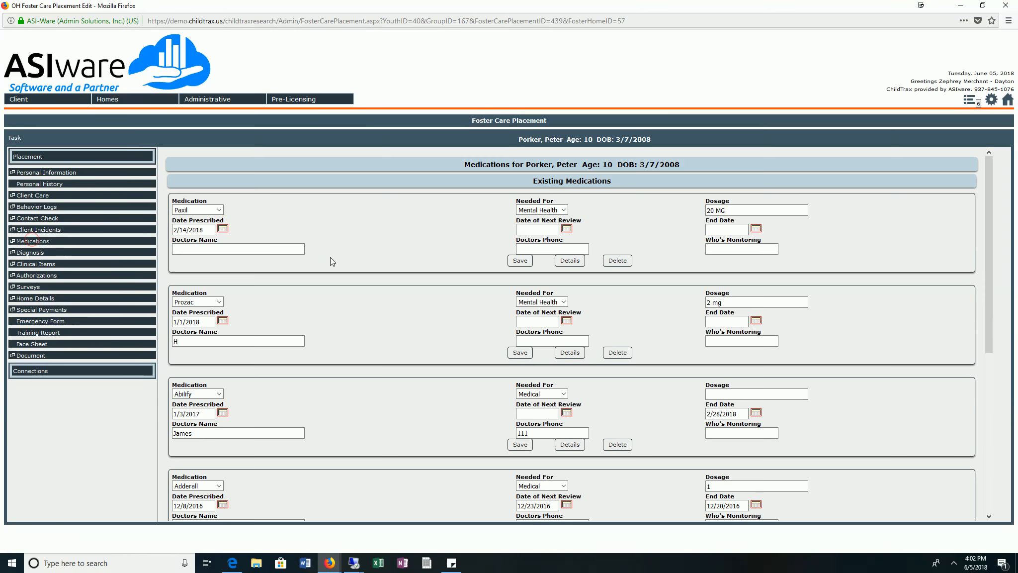
{"action": "scroll", "coordinate": [301, 250], "scroll_direction": "down", "scroll_amount": 3}
{"action": "scroll", "coordinate": [299, 250], "scroll_direction": "down", "scroll_amount": 3}
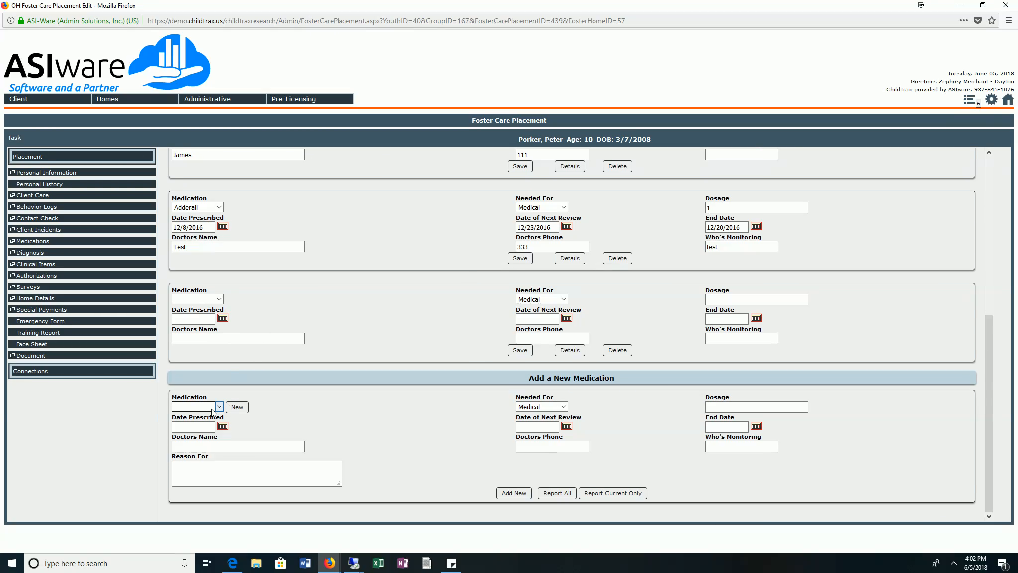
{"action": "left_click", "coordinate": [204, 408]}
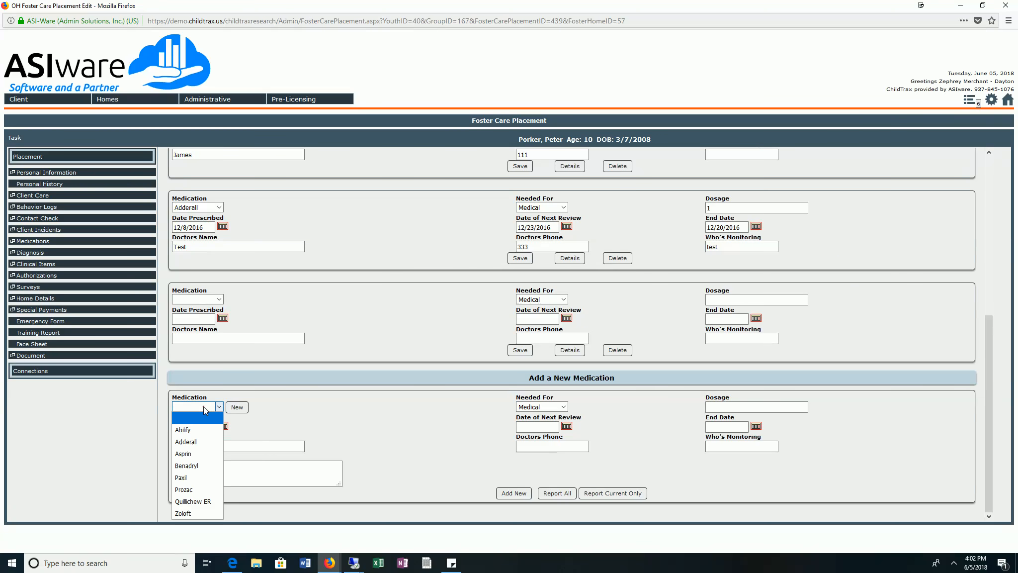
{"action": "left_click", "coordinate": [193, 515]}
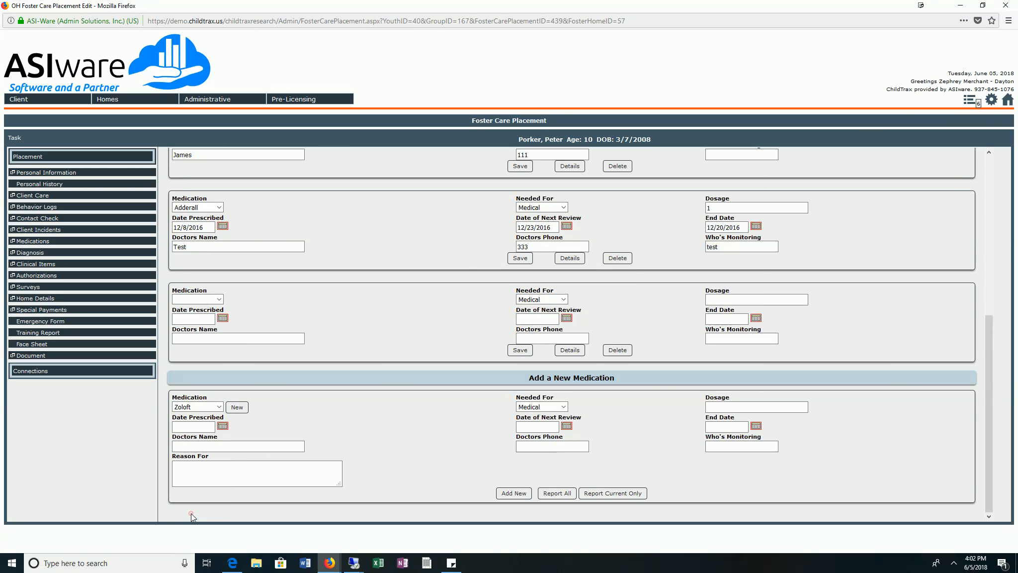
Set the new Zoloft entry's date prescribed to 06/05/2018 and its date of next review to 06/05/2019.
{"action": "left_click", "coordinate": [222, 426]}
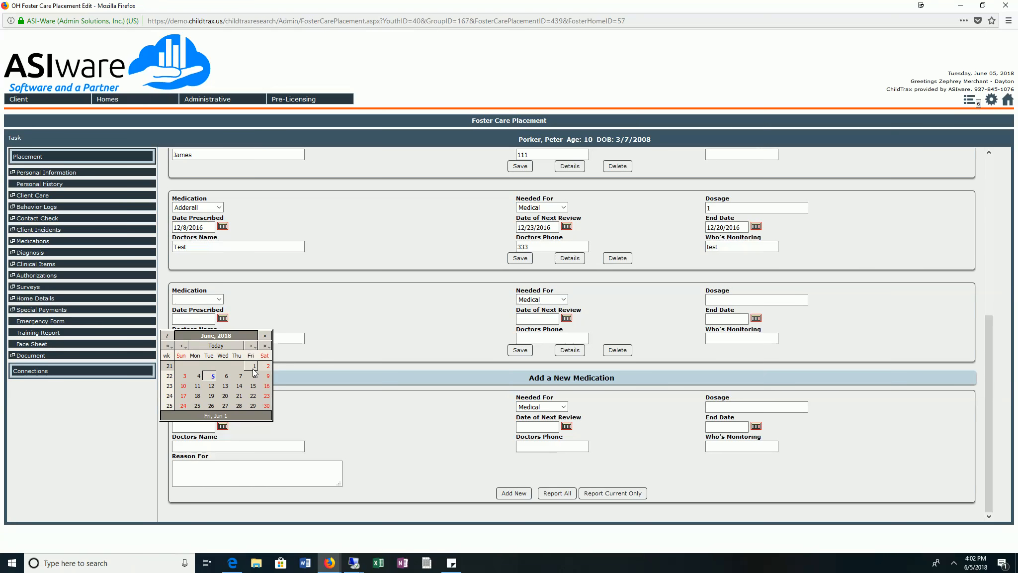
{"action": "left_click", "coordinate": [212, 380]}
{"action": "left_click", "coordinate": [566, 425]}
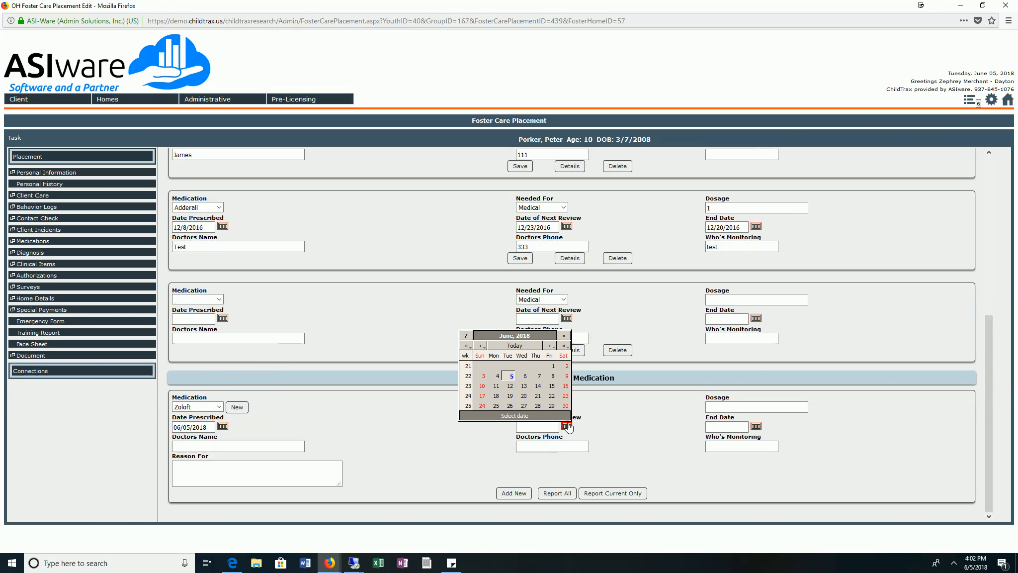
{"action": "left_click", "coordinate": [563, 345]}
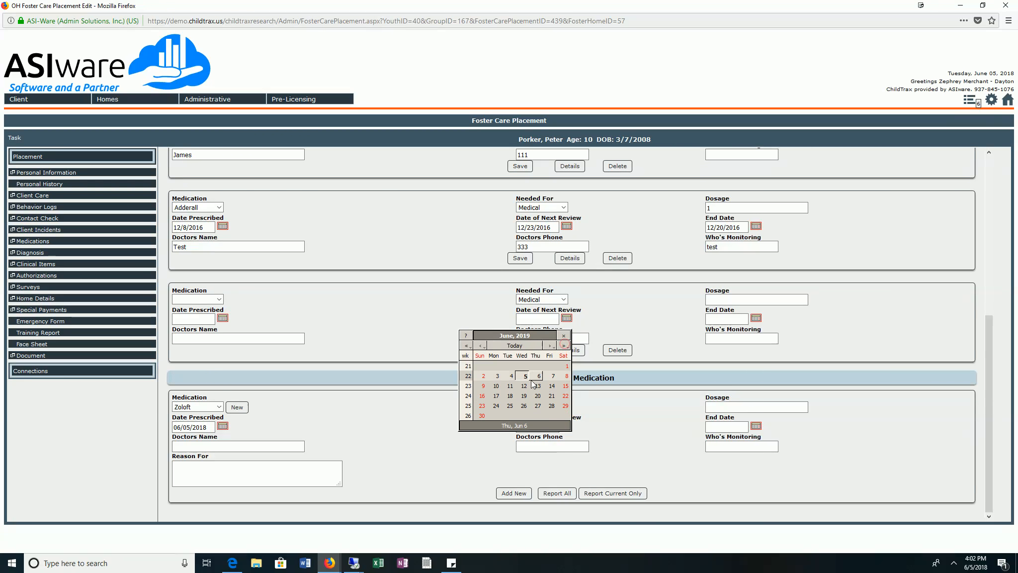
{"action": "left_click", "coordinate": [524, 378]}
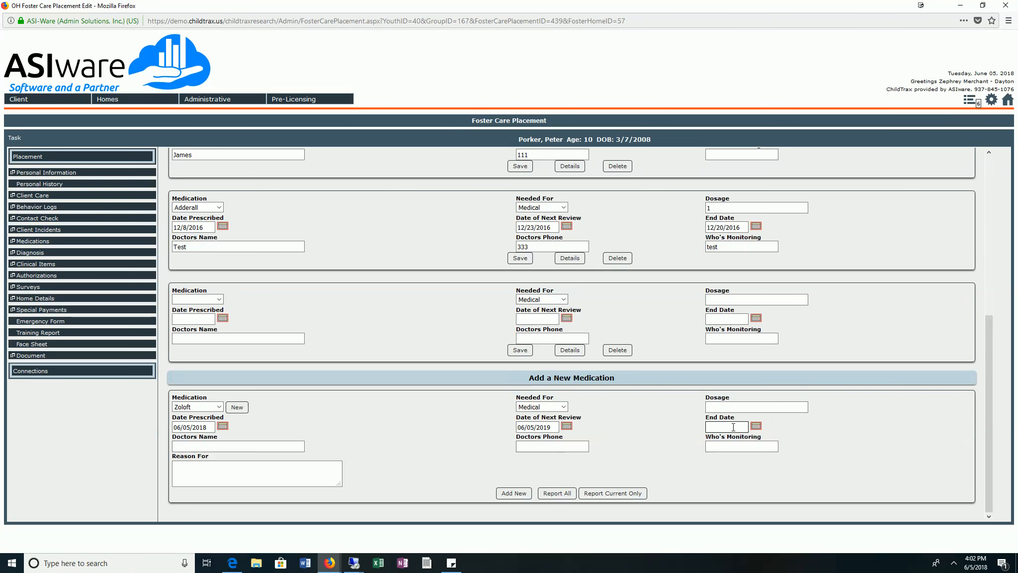
Enter a dosage of 500 mg and Test Dr. as the doctor's name, and add the Zoloft entry to the client's medications.
{"action": "left_click", "coordinate": [739, 407]}
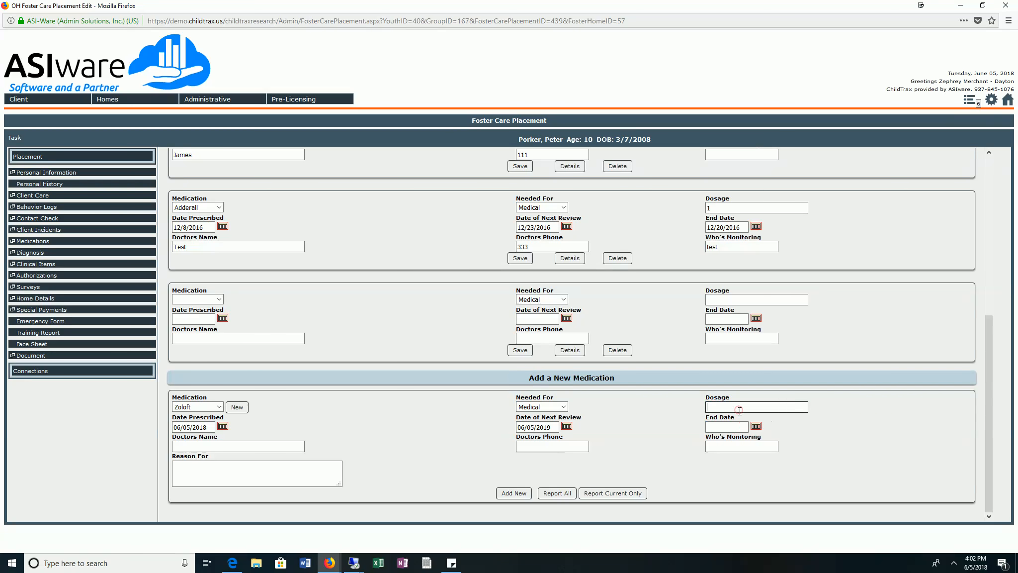
{"action": "type", "text": "500"}
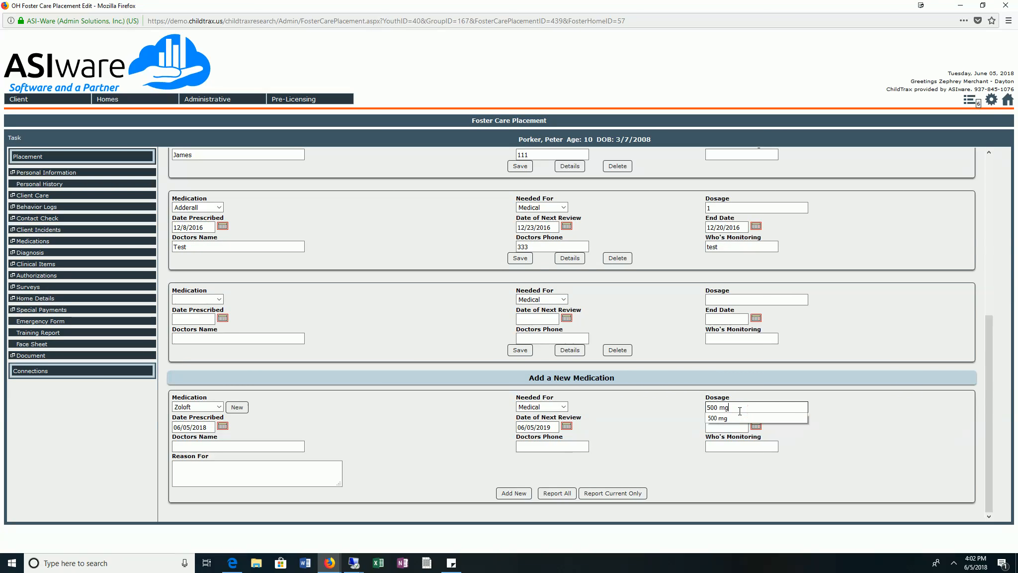
{"action": "type", "text": " mg"}
{"action": "left_click", "coordinate": [234, 443]}
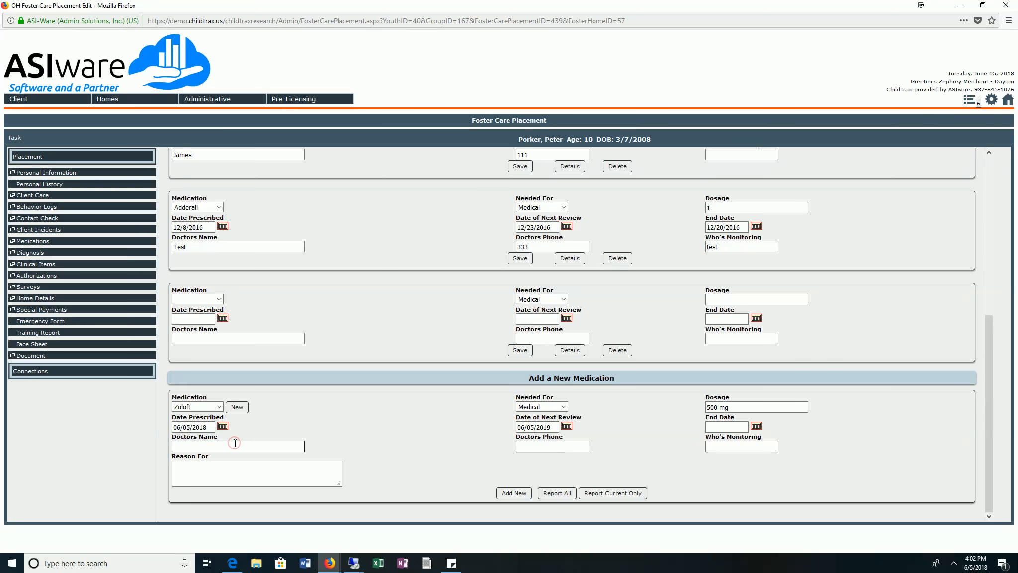
{"action": "type", "text": "Test"}
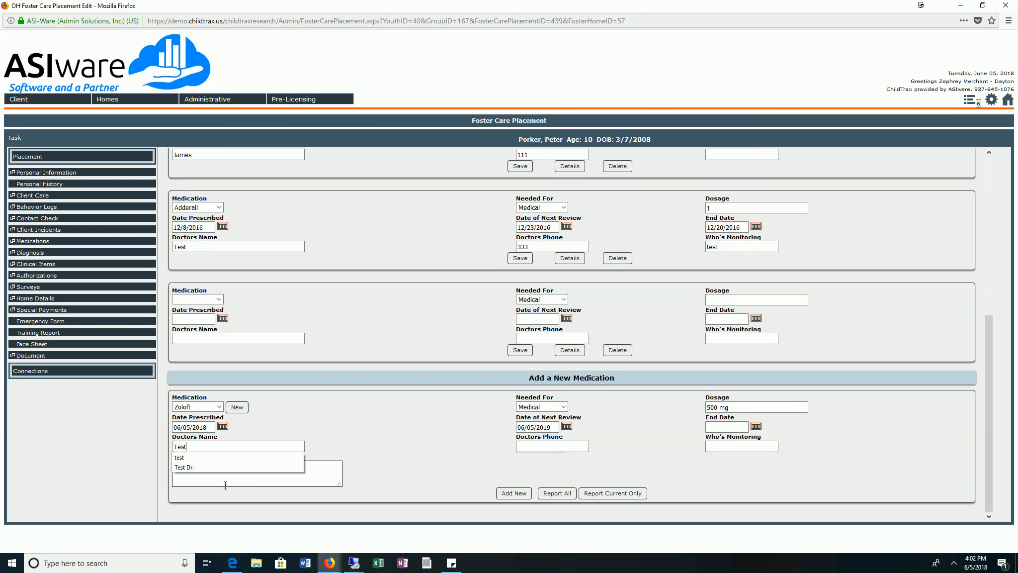
{"action": "left_click", "coordinate": [227, 468]}
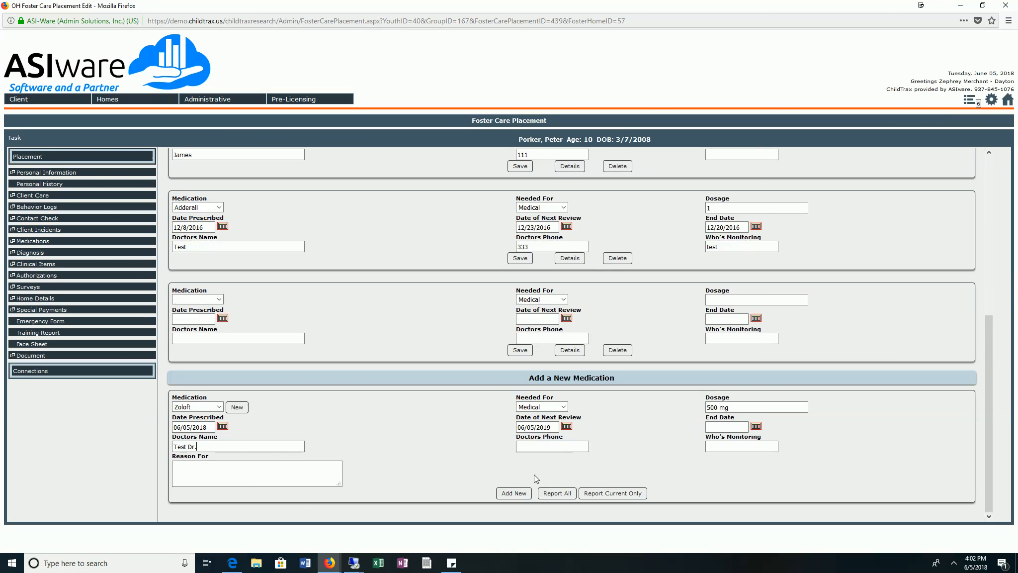
{"action": "left_click", "coordinate": [514, 492]}
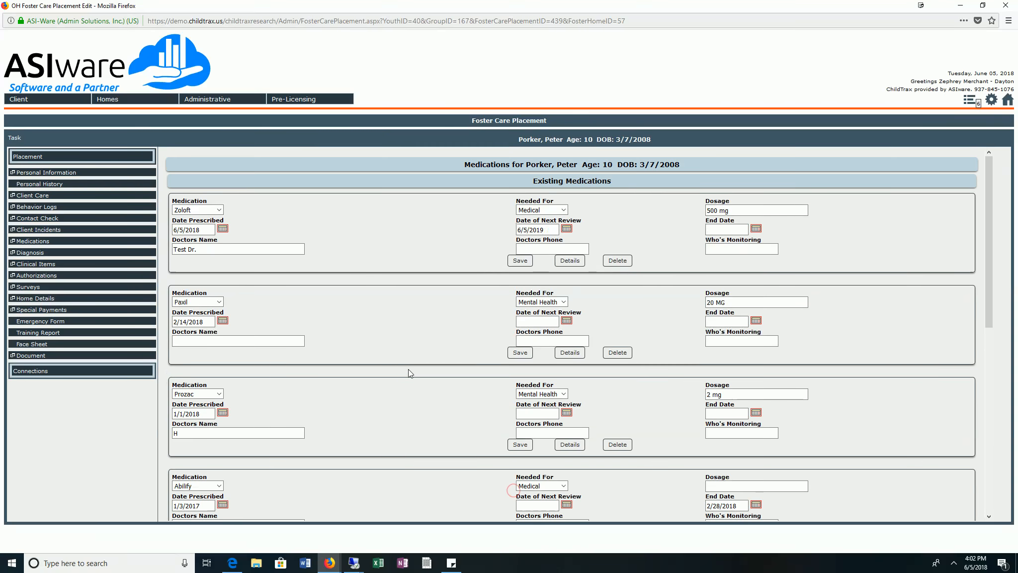
Open the details of the client's Zoloft medication and examine the side effects listed there.
{"action": "scroll", "coordinate": [403, 360], "scroll_direction": "down", "scroll_amount": 3}
{"action": "scroll", "coordinate": [391, 345], "scroll_direction": "down", "scroll_amount": 3}
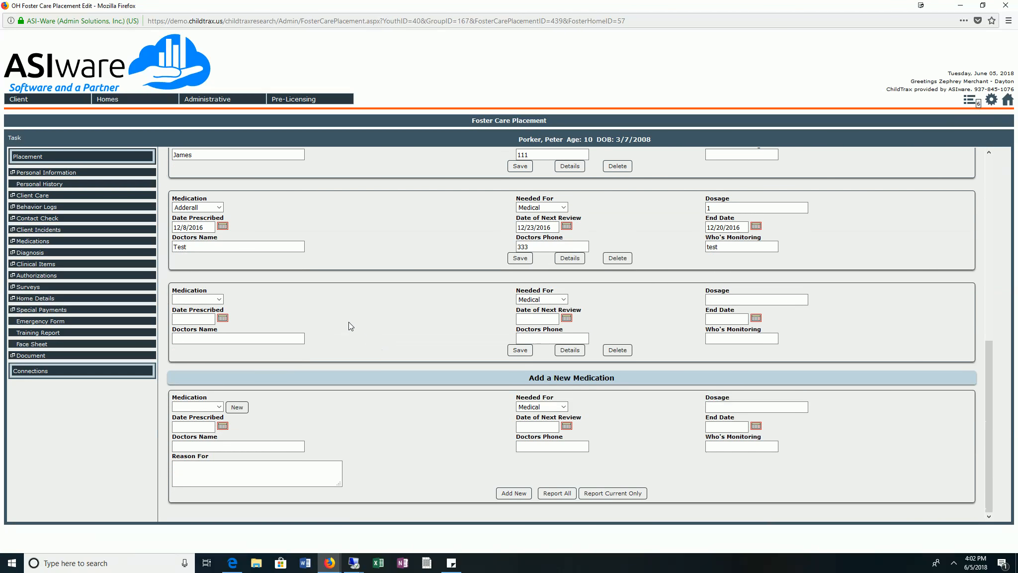
{"action": "scroll", "coordinate": [341, 319], "scroll_direction": "up", "scroll_amount": 10}
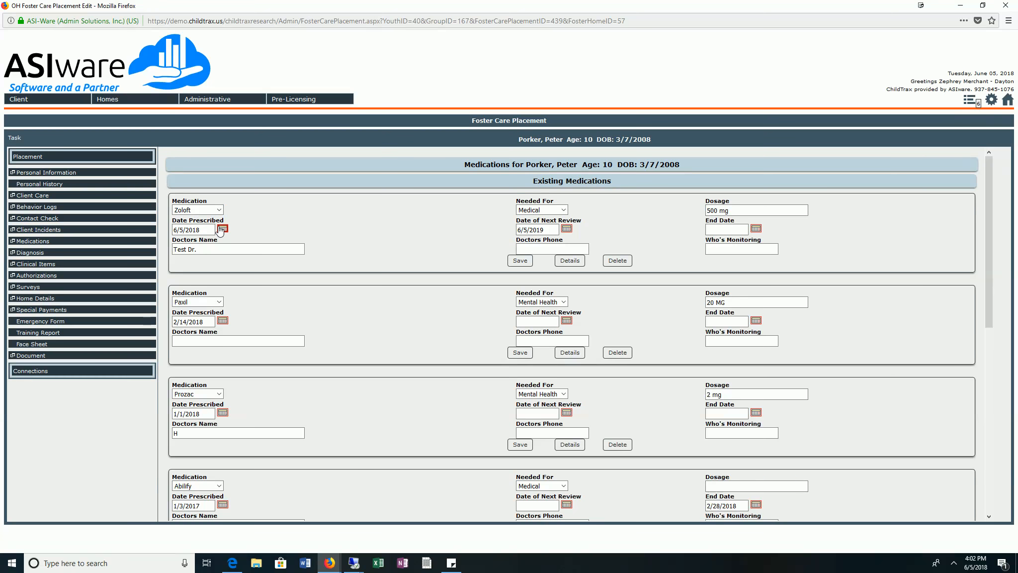
{"action": "left_click", "coordinate": [575, 260]}
{"action": "left_click_drag", "start_coordinate": [382, 263], "coordinate": [641, 284]}
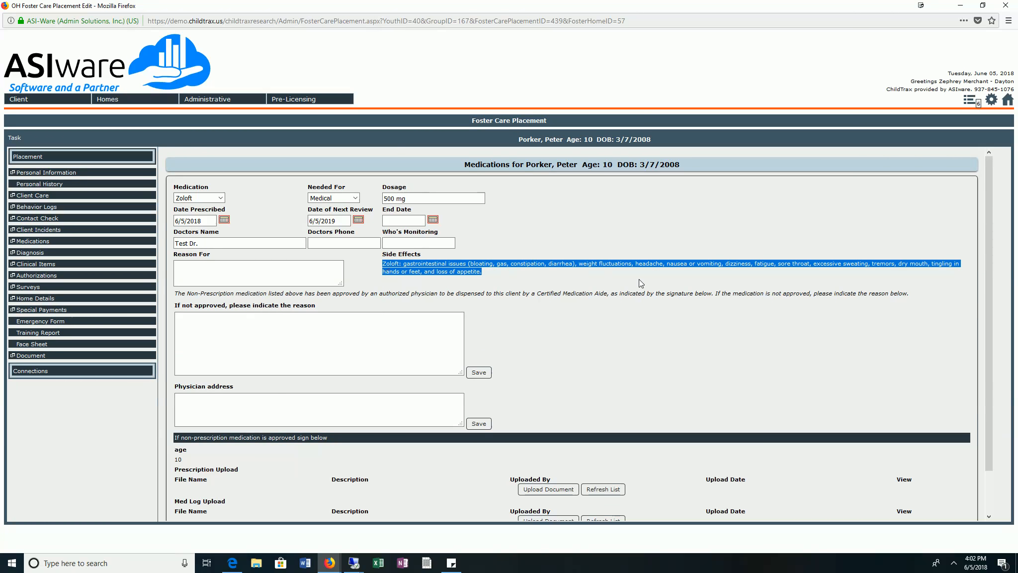
{"action": "left_click", "coordinate": [746, 284]}
{"action": "left_click_drag", "start_coordinate": [418, 263], "coordinate": [604, 275]}
{"action": "left_click", "coordinate": [603, 275]}
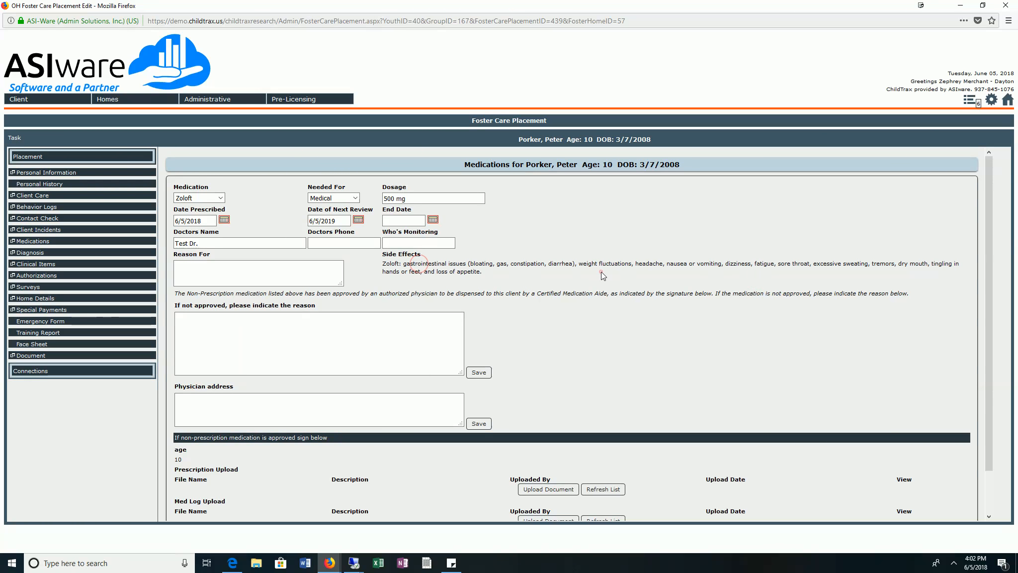
{"action": "left_click_drag", "start_coordinate": [379, 263], "coordinate": [514, 272]}
{"action": "left_click", "coordinate": [514, 272]}
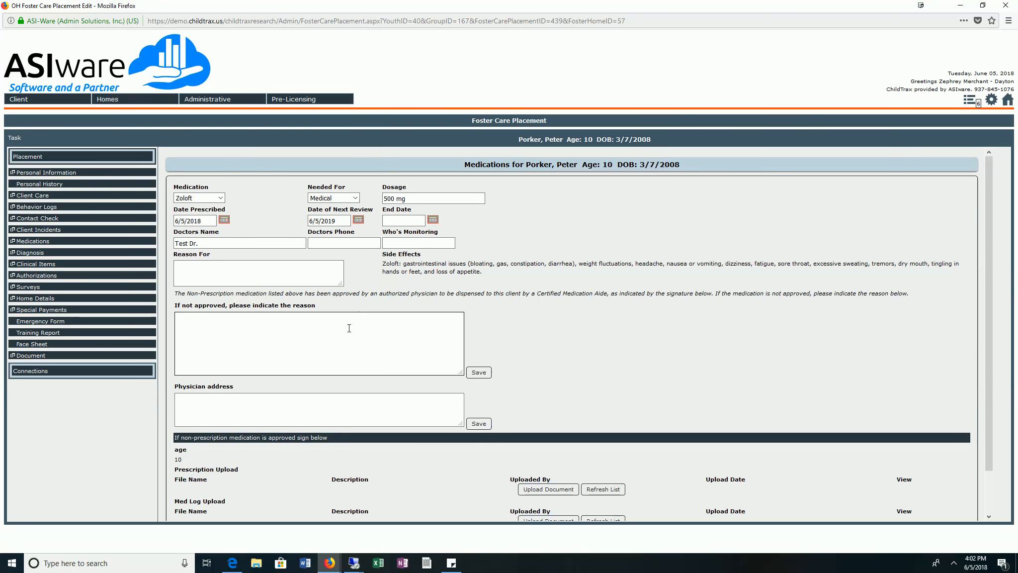
{"action": "scroll", "coordinate": [353, 323], "scroll_direction": "down", "scroll_amount": 2}
{"action": "scroll", "coordinate": [351, 330], "scroll_direction": "up", "scroll_amount": 2}
{"action": "scroll", "coordinate": [351, 329], "scroll_direction": "up", "scroll_amount": 1}
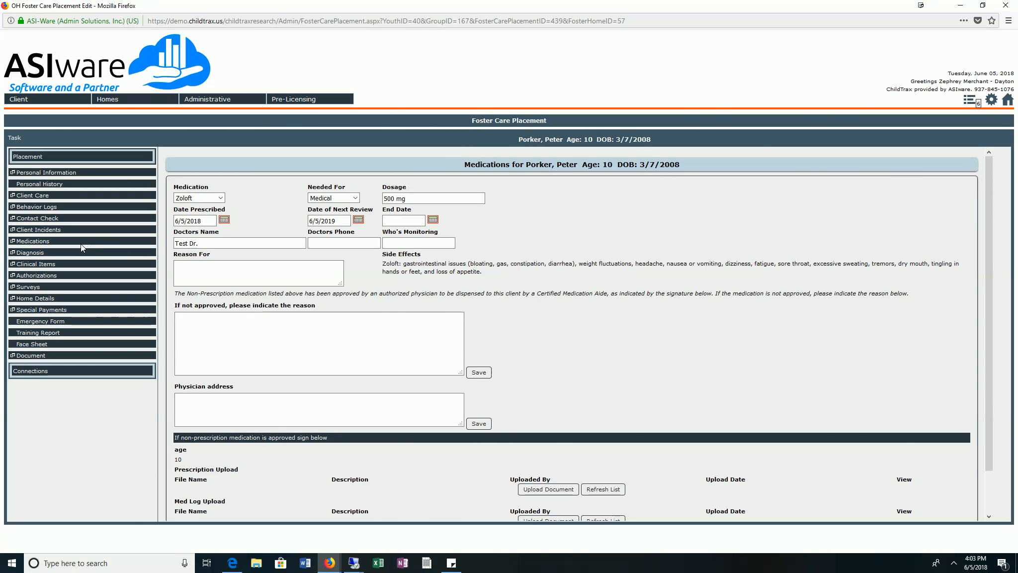
Return to the client's medications list and enter Hydrocodon as a new medication name that is not in the lookup.
{"action": "left_click", "coordinate": [33, 242]}
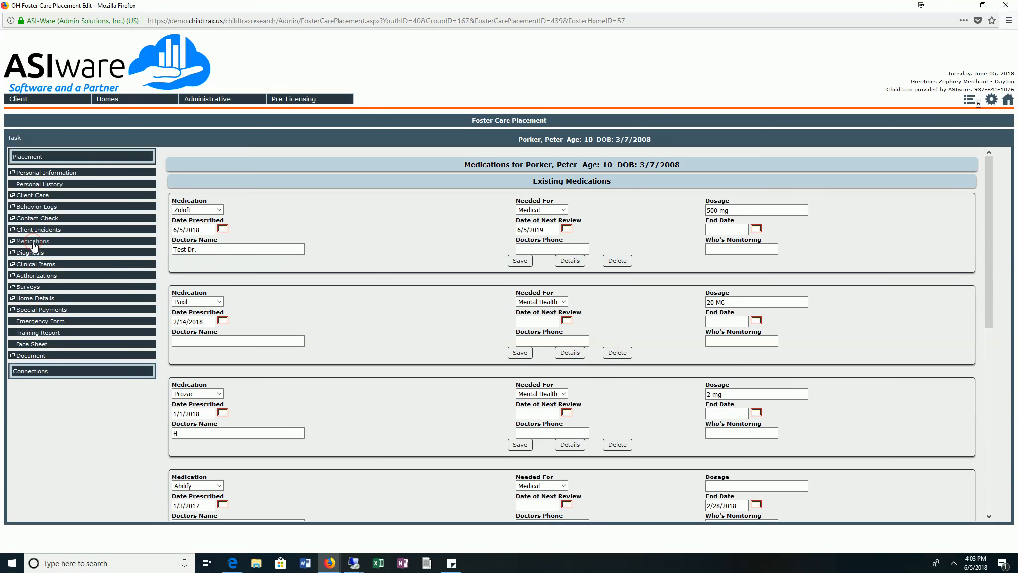
{"action": "scroll", "coordinate": [315, 319], "scroll_direction": "down", "scroll_amount": 10}
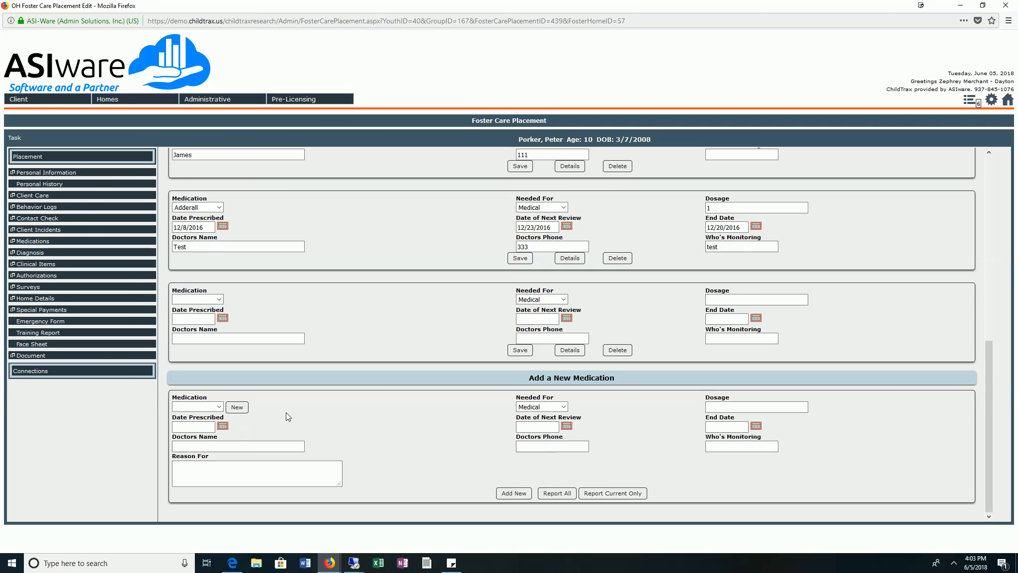
{"action": "left_click", "coordinate": [245, 410]}
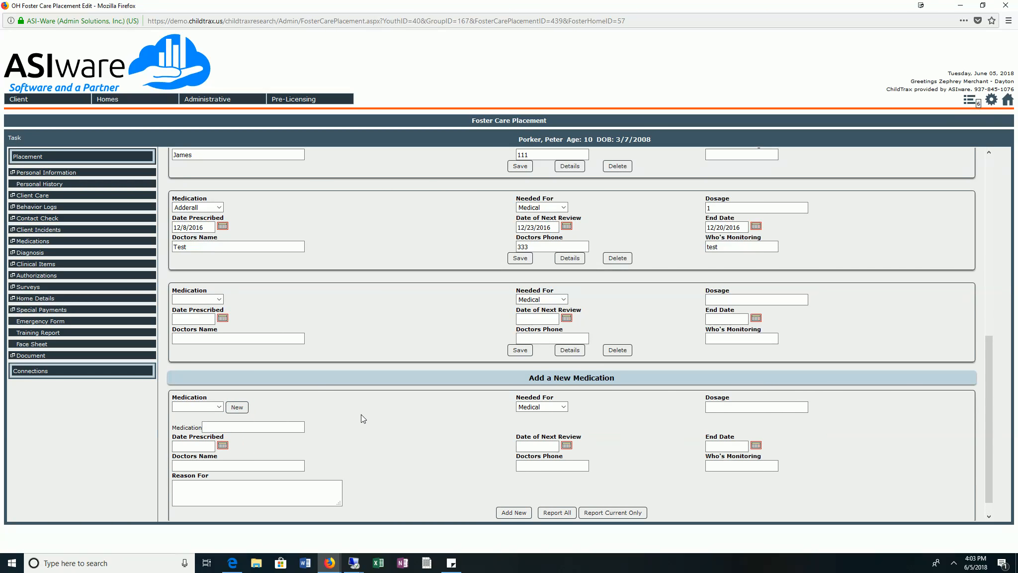
{"action": "left_click", "coordinate": [229, 428]}
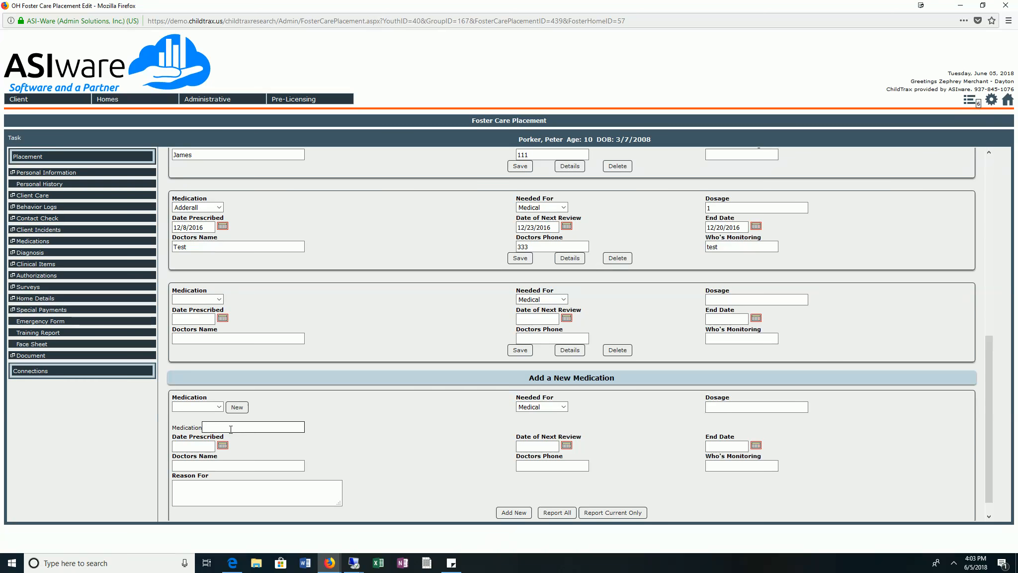
{"action": "type", "text": "Hydroc"}
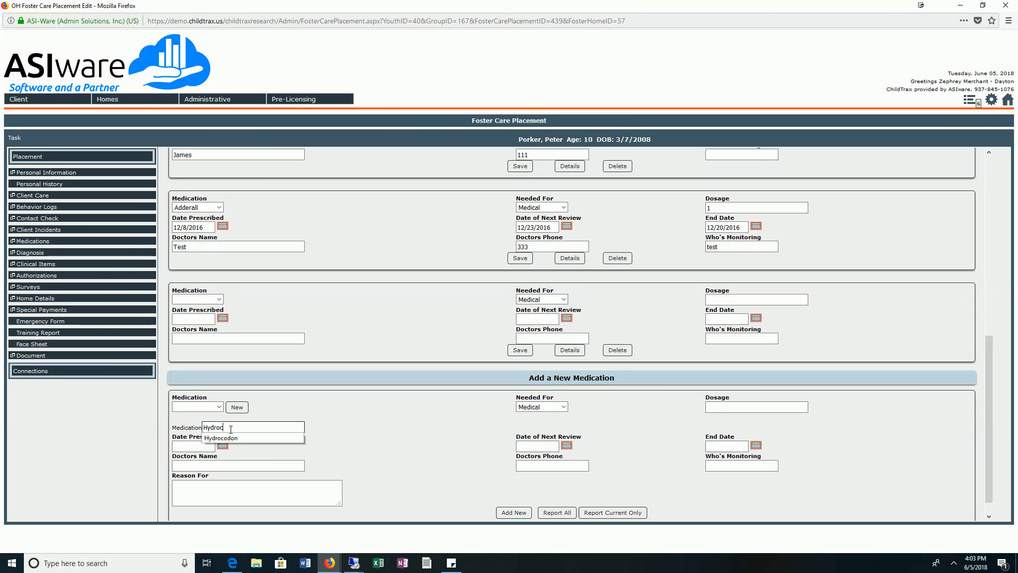
{"action": "type", "text": "odon"}
Set the Hydrocodon entry's dosage to 250 MG, date prescribed to 06/05/2018 and date of next review to 06/05/2019.
{"action": "left_click", "coordinate": [783, 407]}
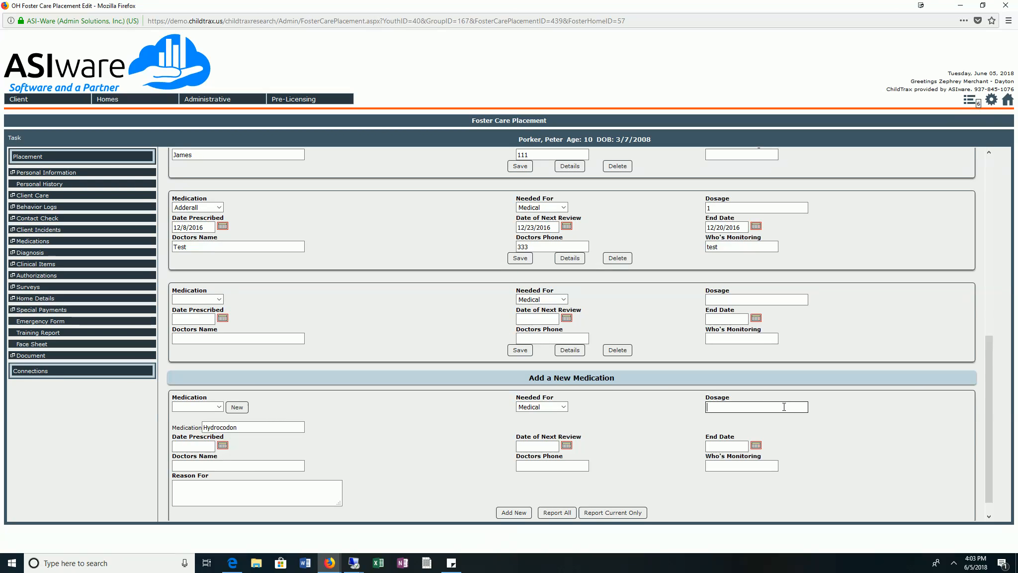
{"action": "type", "text": "250 MG"}
{"action": "left_click", "coordinate": [224, 446]}
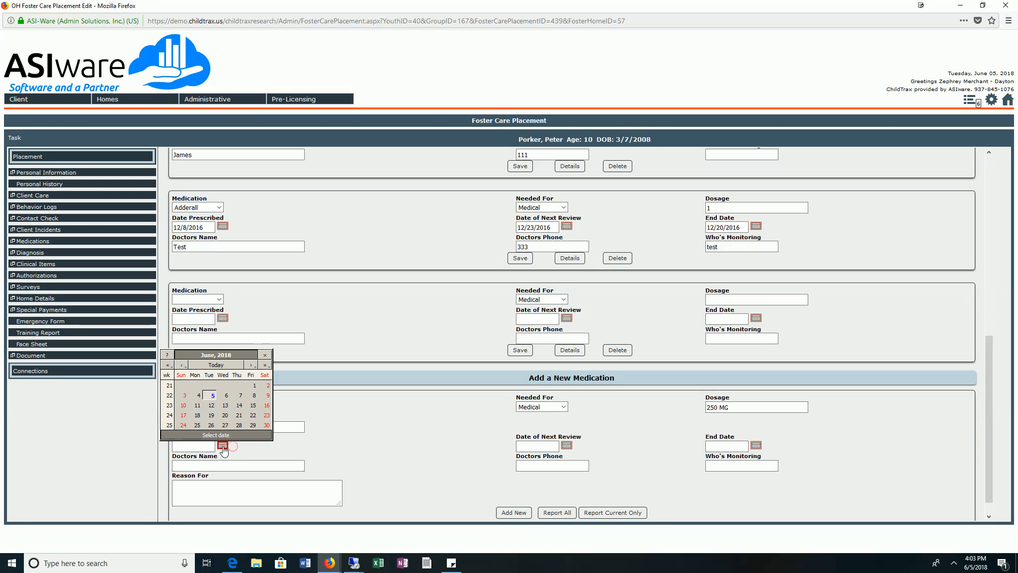
{"action": "left_click", "coordinate": [213, 395]}
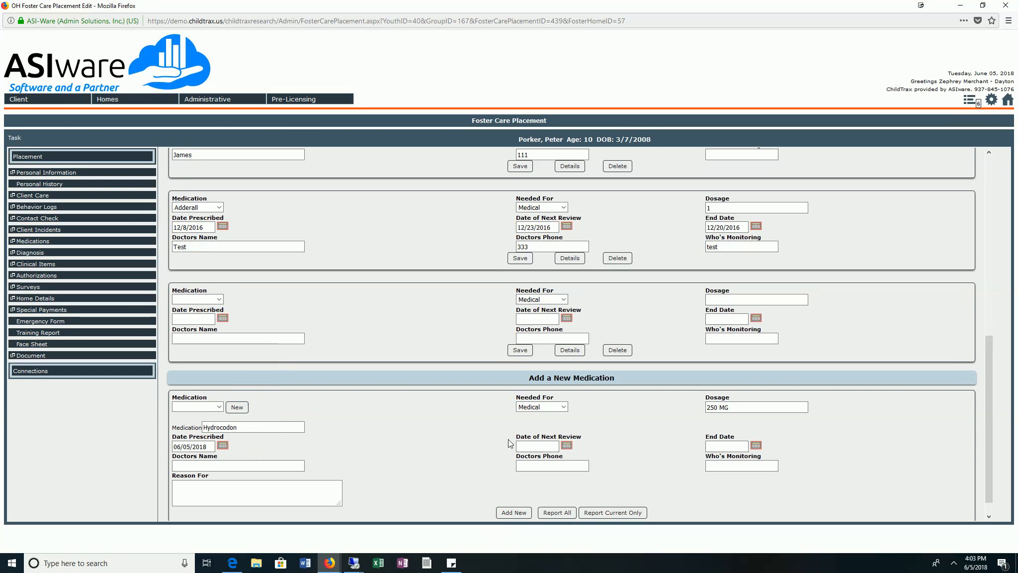
{"action": "left_click", "coordinate": [567, 446]}
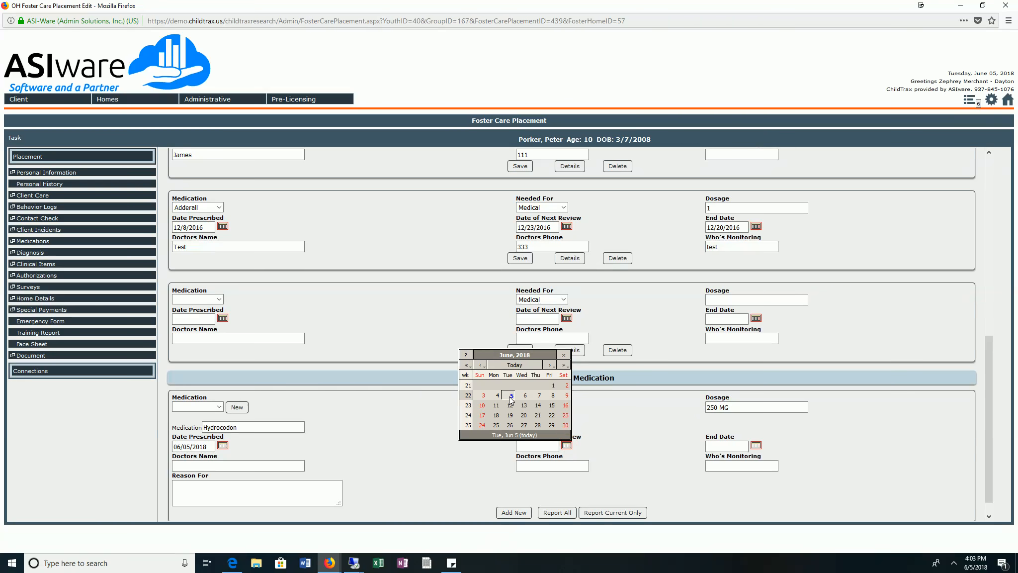
{"action": "left_click", "coordinate": [564, 364]}
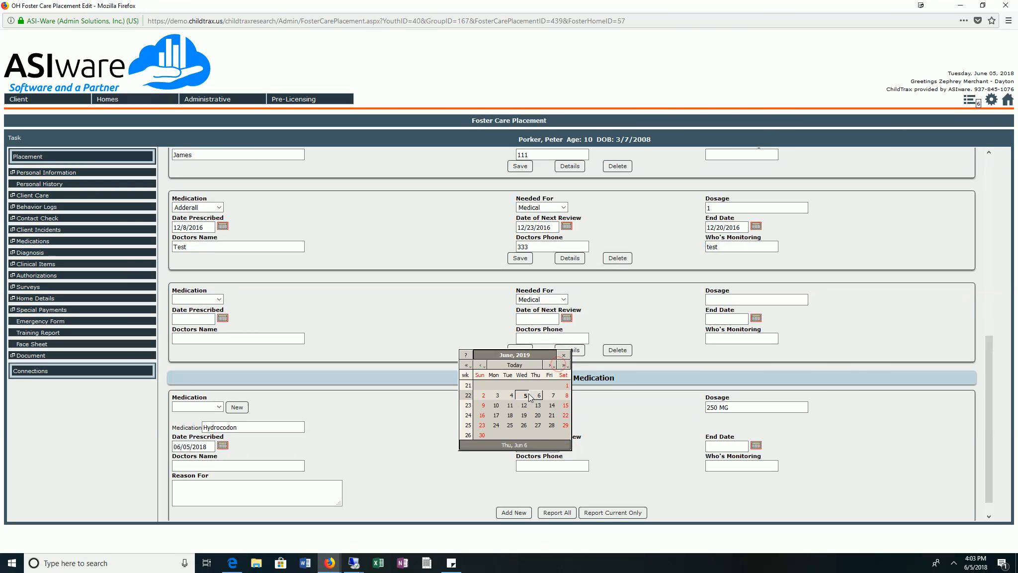
{"action": "left_click", "coordinate": [523, 395]}
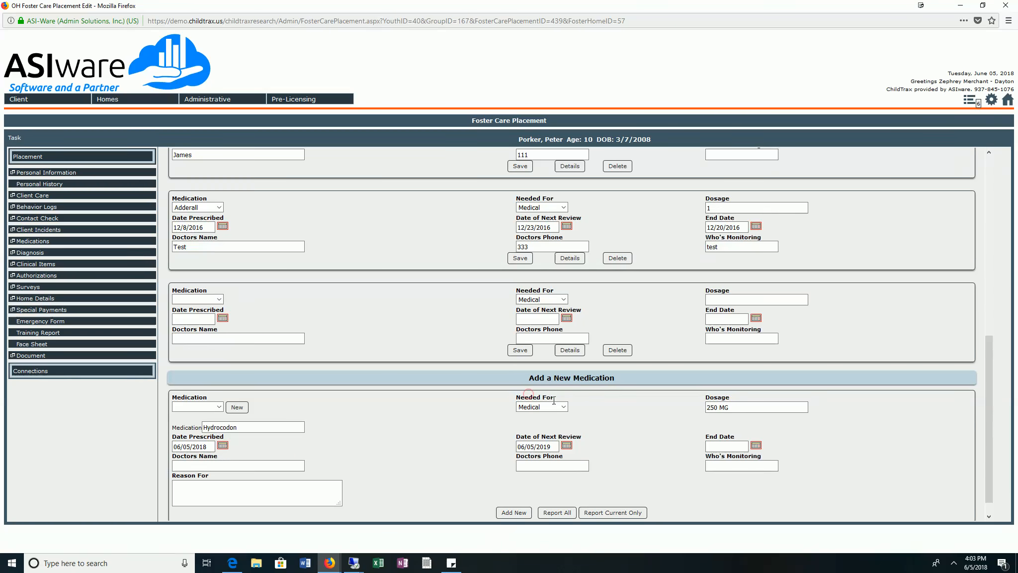
Enter Test Dr. as the doctor's name and add the Hydrocodon entry to the client's medications.
{"action": "left_click", "coordinate": [259, 464]}
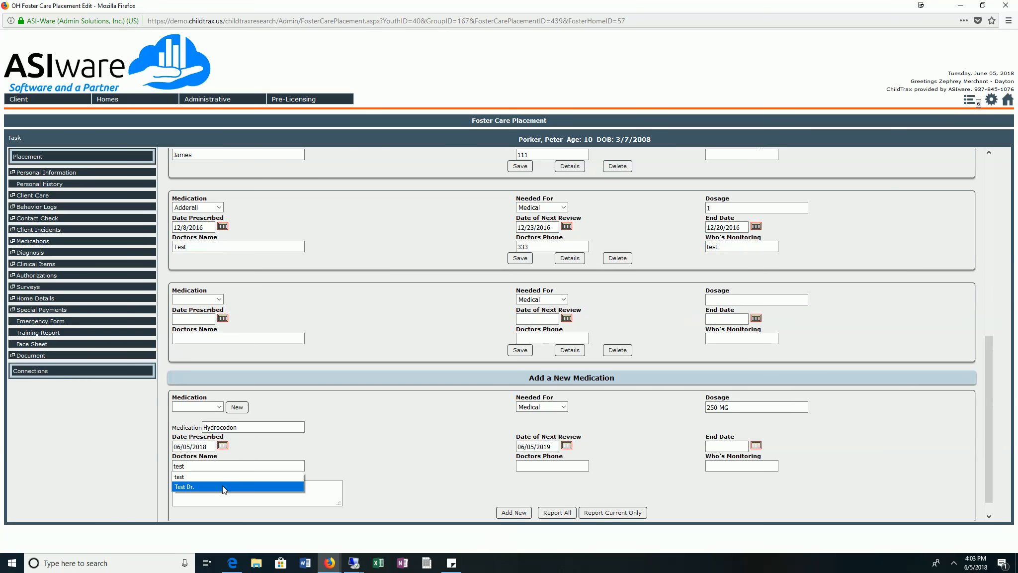
{"action": "left_click", "coordinate": [222, 485]}
{"action": "left_click", "coordinate": [515, 515]}
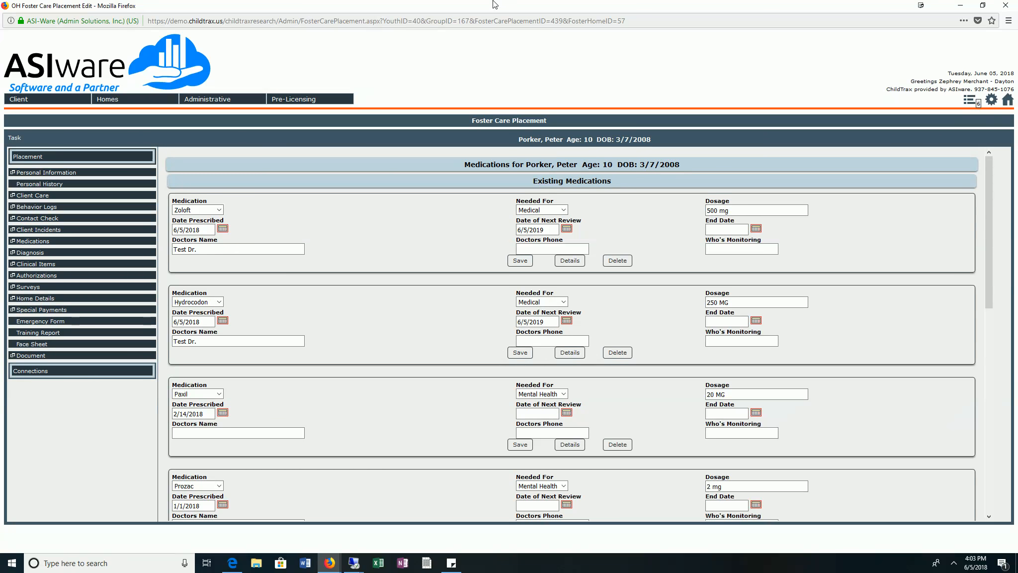
{"action": "left_click_drag", "start_coordinate": [495, 5], "coordinate": [446, 88]}
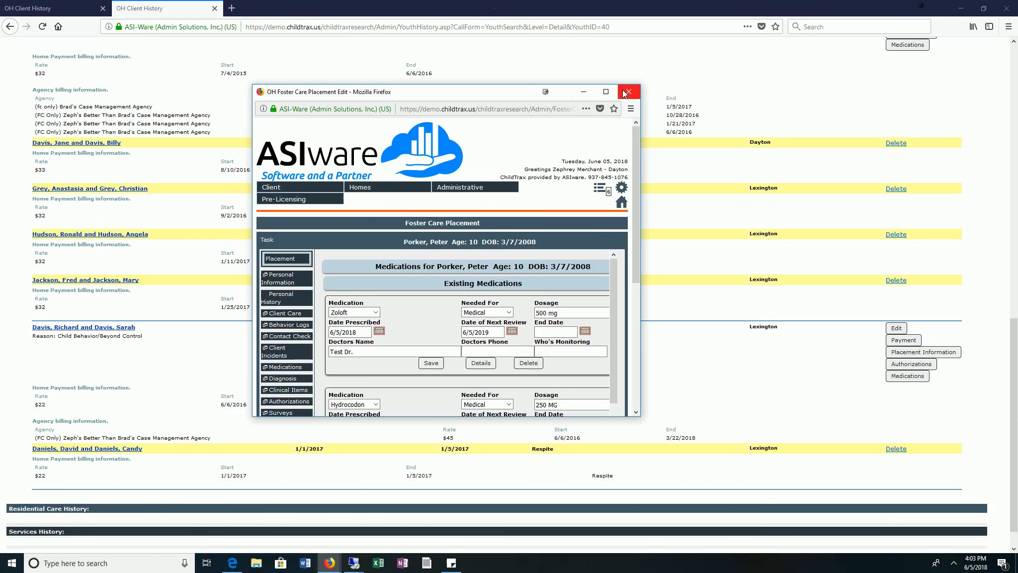
{"action": "double_click", "coordinate": [487, 91]}
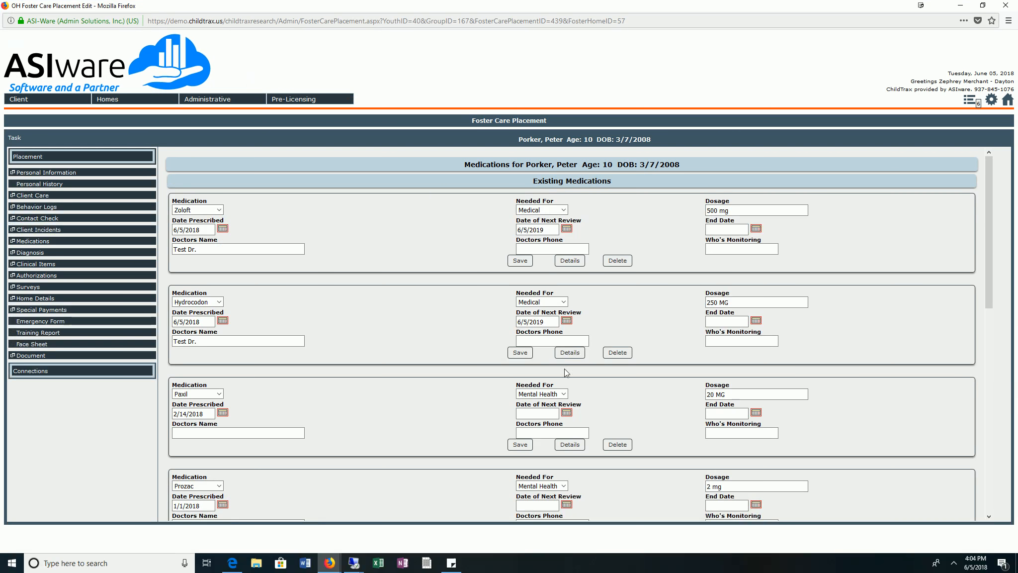
Open the details of the client's Hydrocodon medication and examine its side effects section.
{"action": "left_click", "coordinate": [565, 352]}
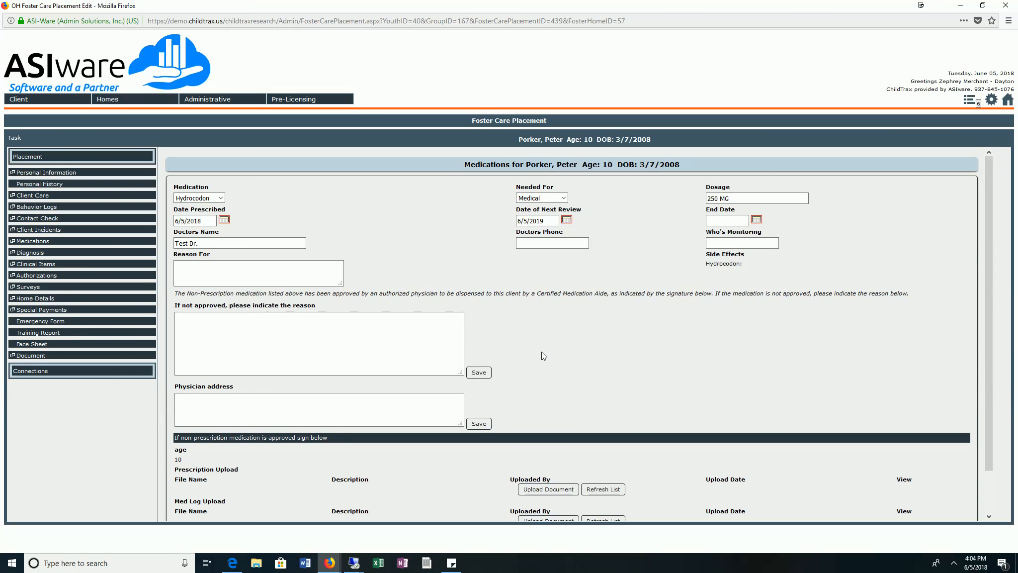
{"action": "scroll", "coordinate": [595, 343], "scroll_direction": "down", "scroll_amount": 2}
{"action": "scroll", "coordinate": [592, 342], "scroll_direction": "up", "scroll_amount": 2}
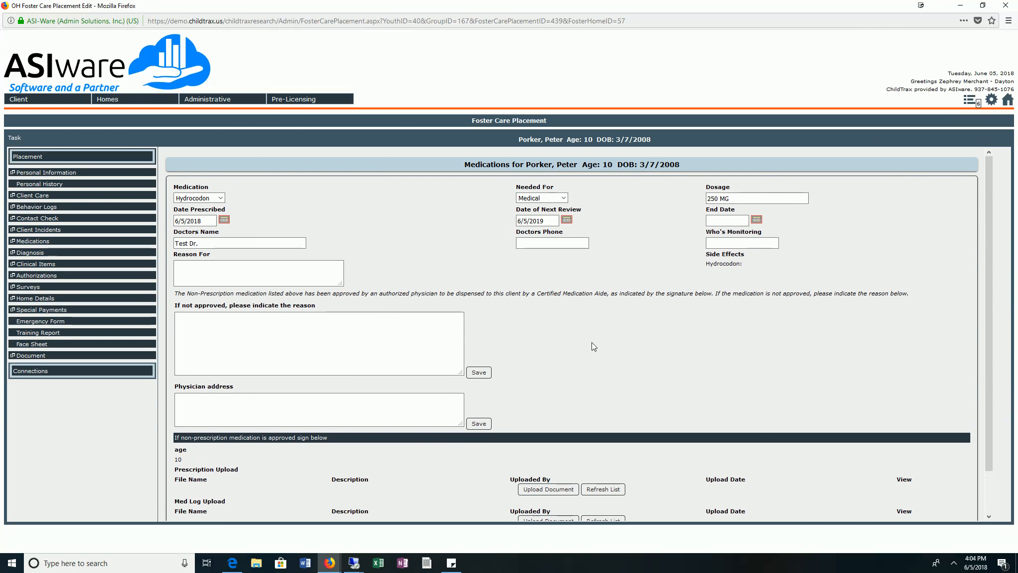
{"action": "left_click_drag", "start_coordinate": [729, 265], "coordinate": [777, 269]}
{"action": "left_click", "coordinate": [742, 269]}
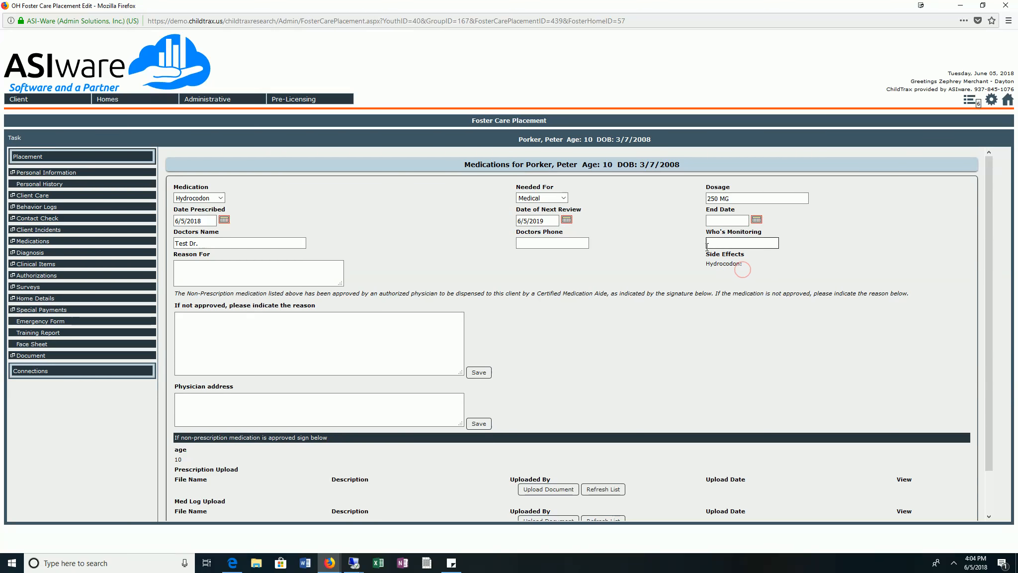
Return to the client history window and open the Medications lookup from the system administrator's table maintenance.
{"action": "double_click", "coordinate": [520, 5]}
{"action": "left_click", "coordinate": [610, 94]}
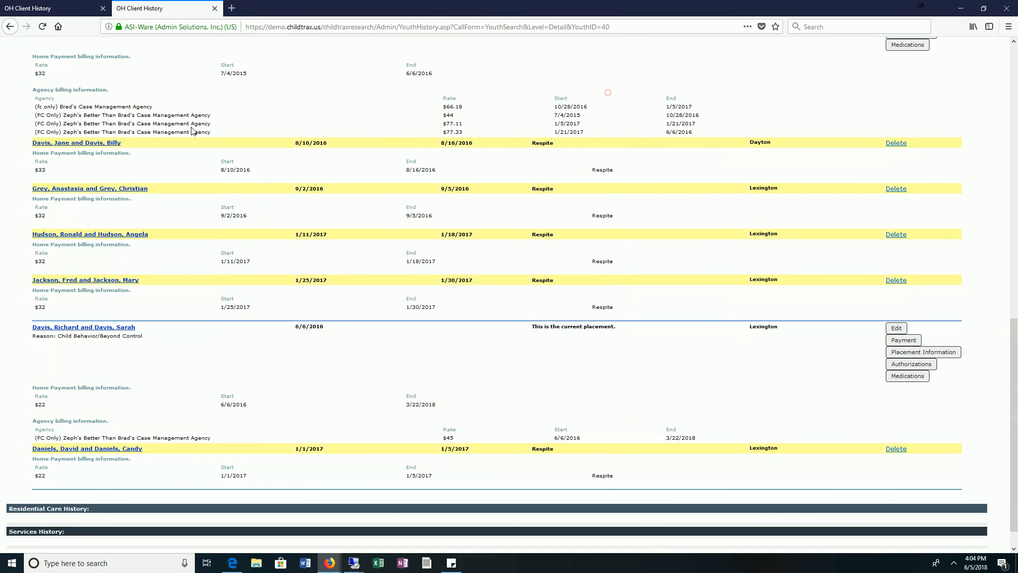
{"action": "scroll", "coordinate": [194, 127], "scroll_direction": "up", "scroll_amount": 15}
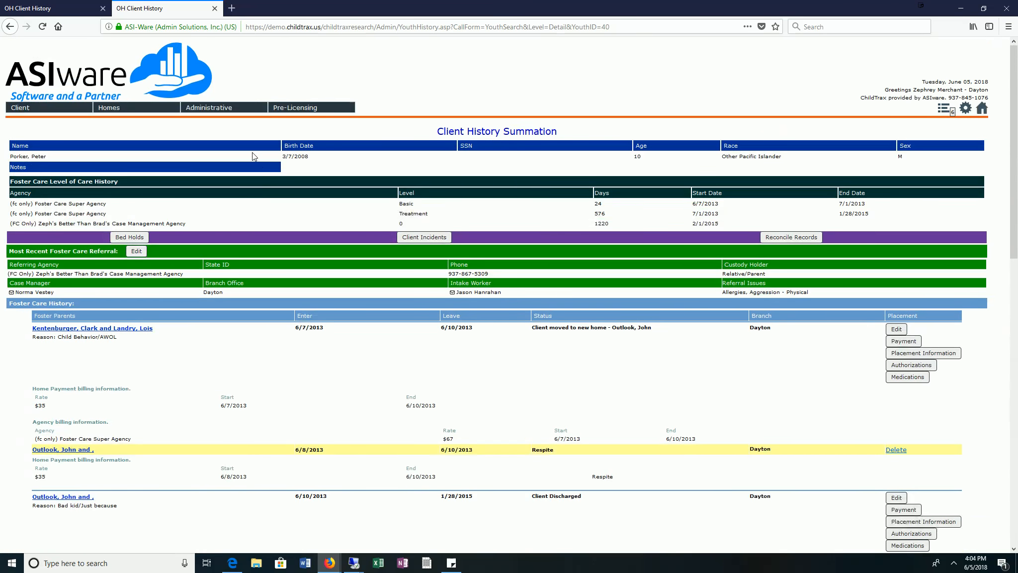
{"action": "left_click", "coordinate": [218, 107]}
{"action": "mouse_move", "coordinate": [233, 166]}
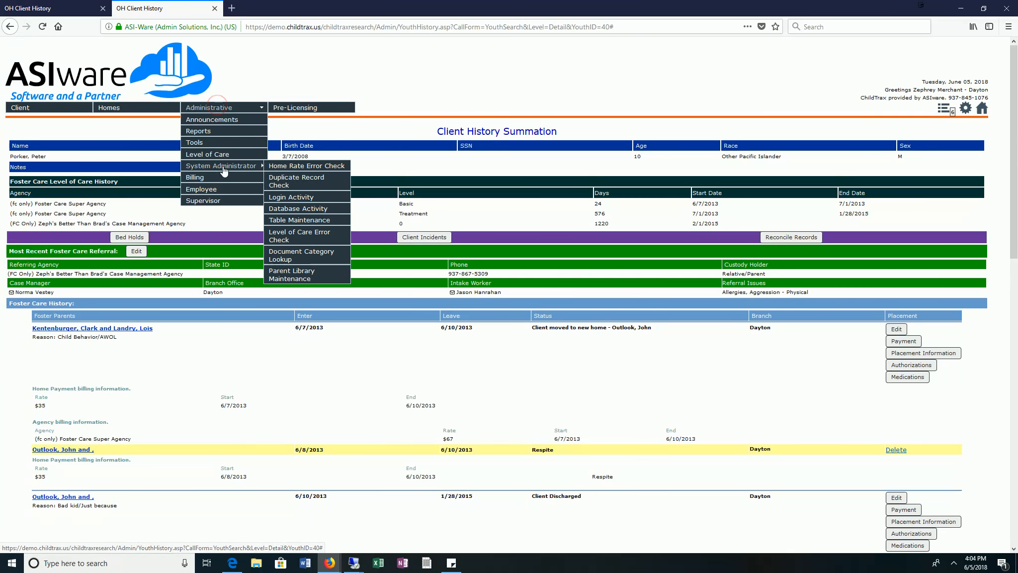
{"action": "left_click", "coordinate": [299, 219]}
{"action": "scroll", "coordinate": [304, 248], "scroll_direction": "down", "scroll_amount": 7}
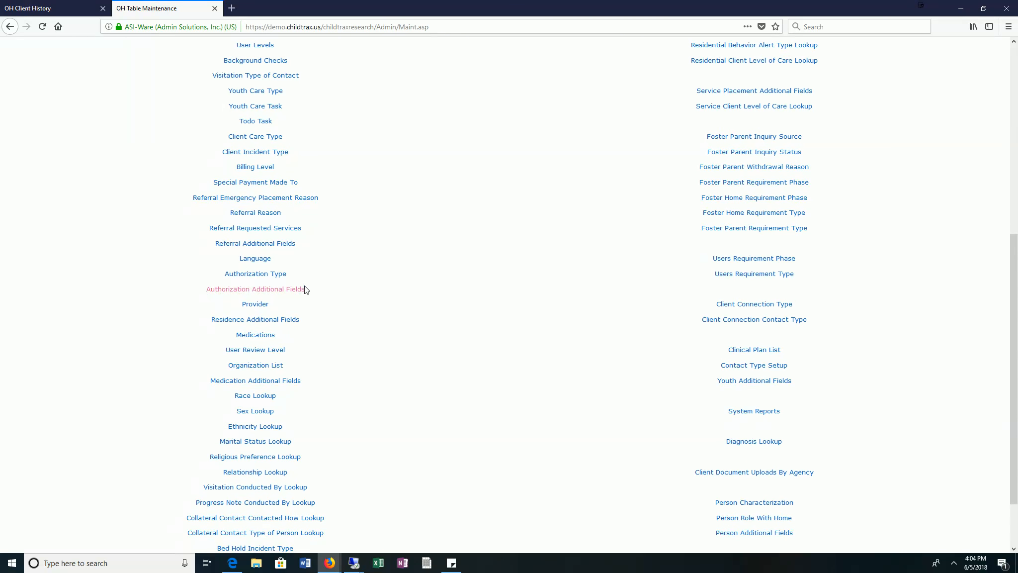
{"action": "scroll", "coordinate": [306, 290], "scroll_direction": "down", "scroll_amount": 2}
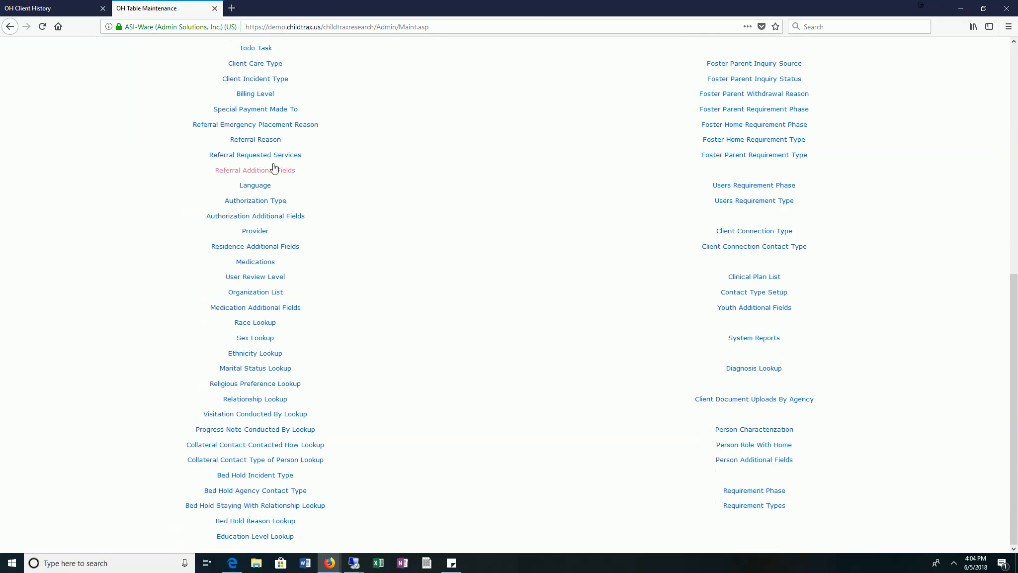
{"action": "scroll", "coordinate": [284, 288], "scroll_direction": "up", "scroll_amount": 2}
{"action": "left_click", "coordinate": [266, 323]}
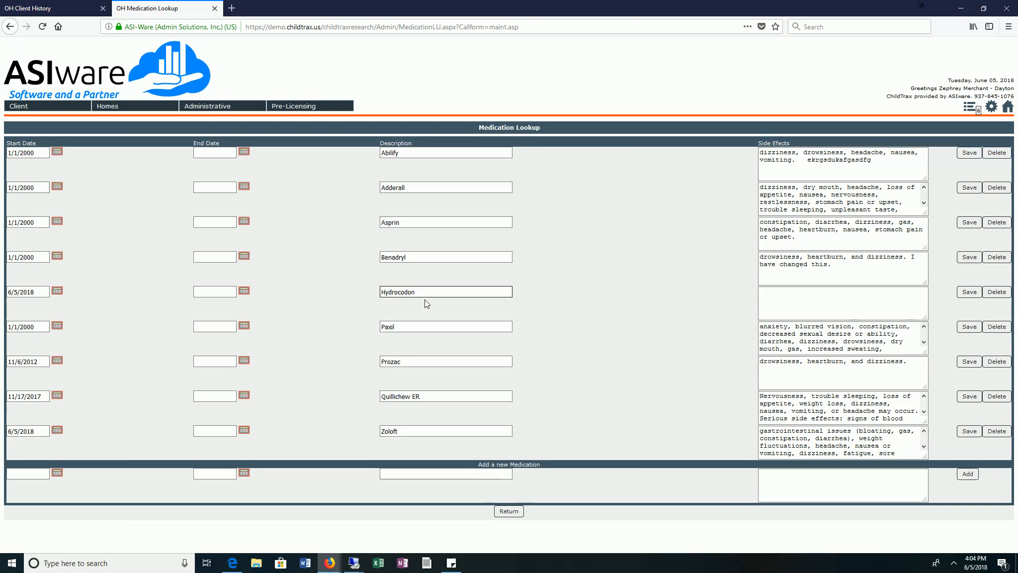
Enter "Test Side Effects" as the side effects of Hydrocodon in the medication lookup and save that entry.
{"action": "left_click_drag", "start_coordinate": [424, 292], "coordinate": [343, 292]}
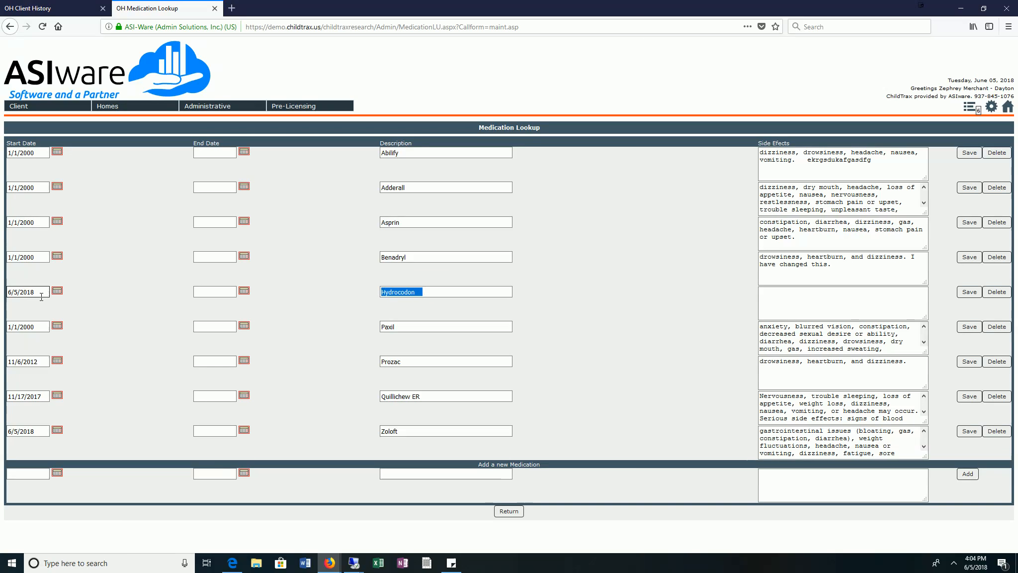
{"action": "left_click_drag", "start_coordinate": [48, 292], "coordinate": [8, 292]}
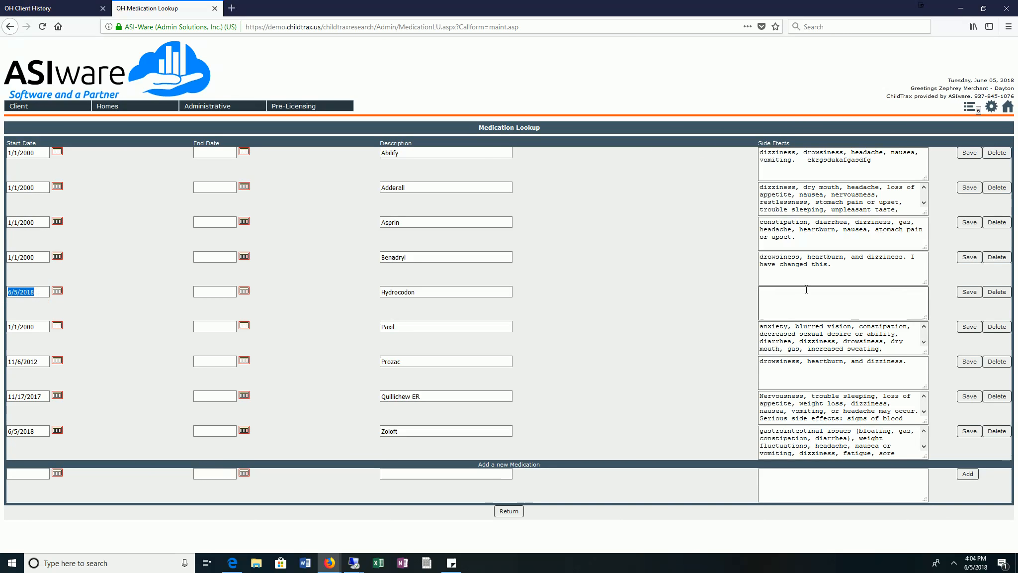
{"action": "left_click", "coordinate": [825, 295]}
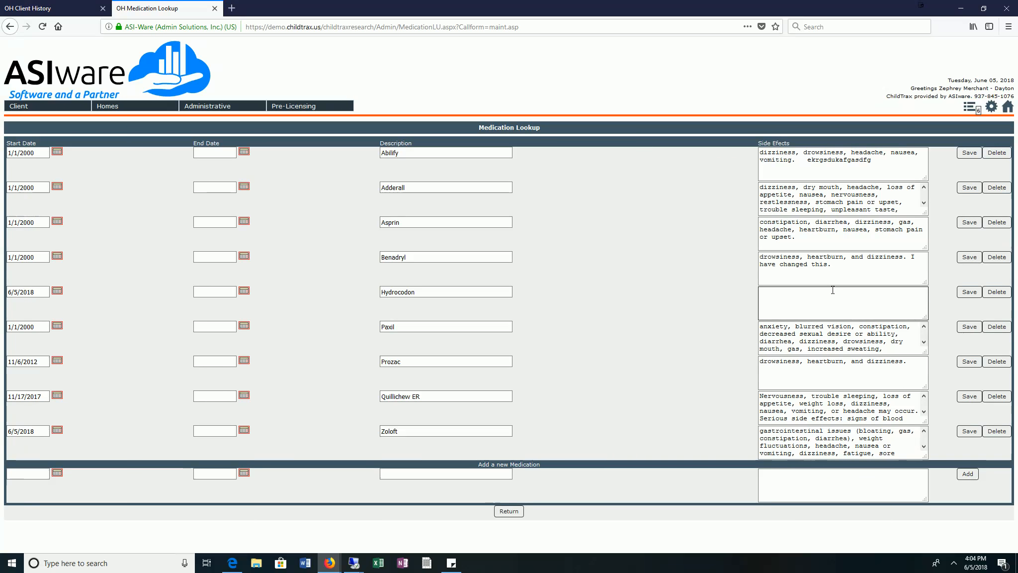
{"action": "type", "text": "Test Side"}
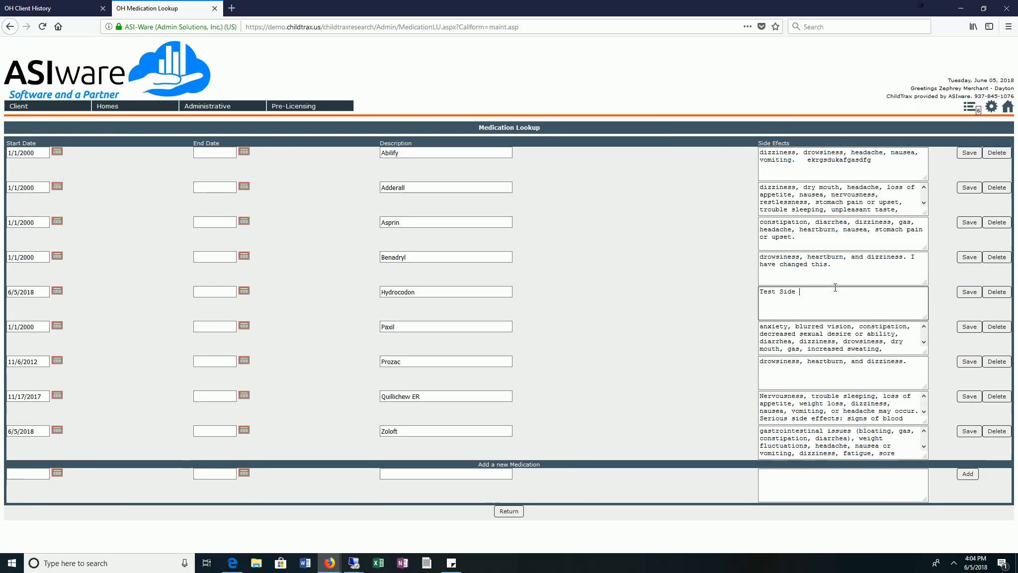
{"action": "type", "text": " Effects"}
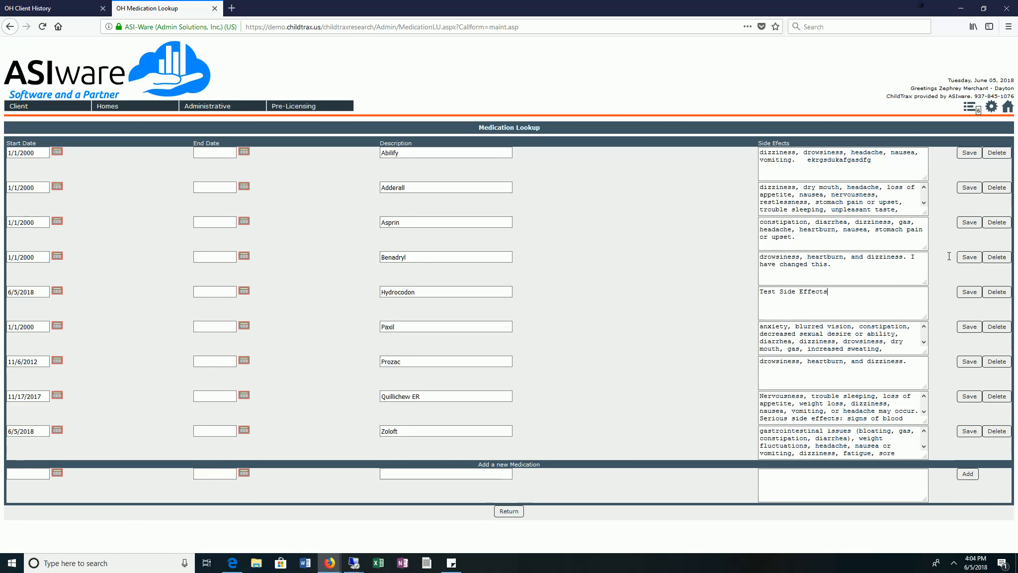
{"action": "left_click", "coordinate": [970, 291]}
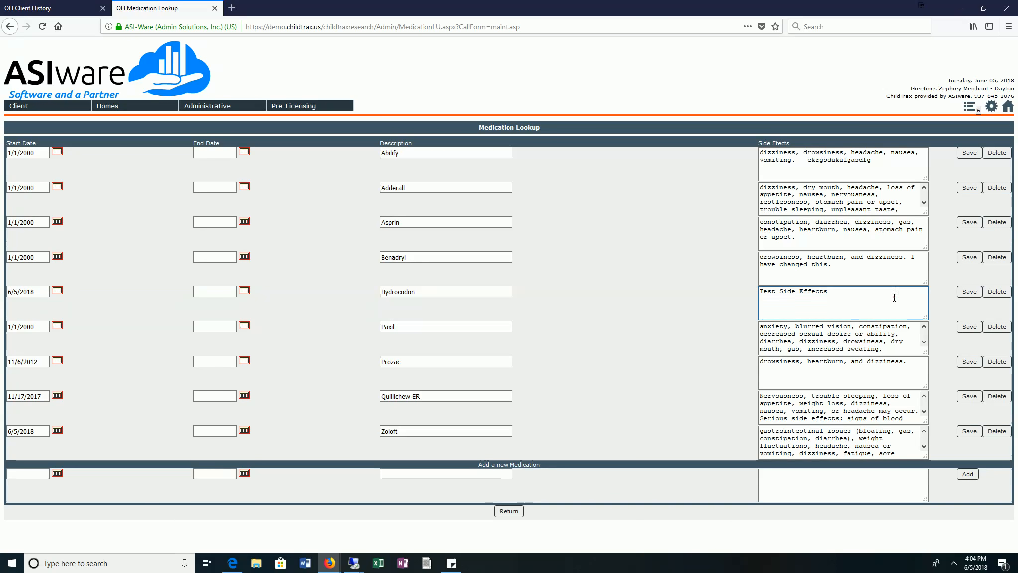
{"action": "left_click_drag", "start_coordinate": [893, 298], "coordinate": [722, 287]}
{"action": "left_click", "coordinate": [723, 287]}
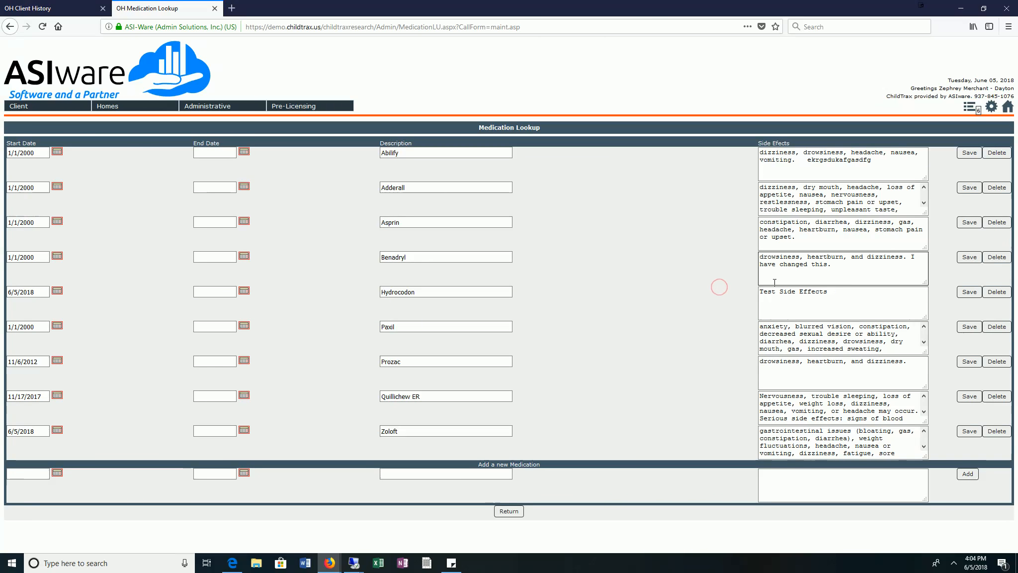
{"action": "left_click", "coordinate": [832, 295]}
{"action": "left_click_drag", "start_coordinate": [833, 295], "coordinate": [777, 295]}
{"action": "left_click", "coordinate": [895, 294]}
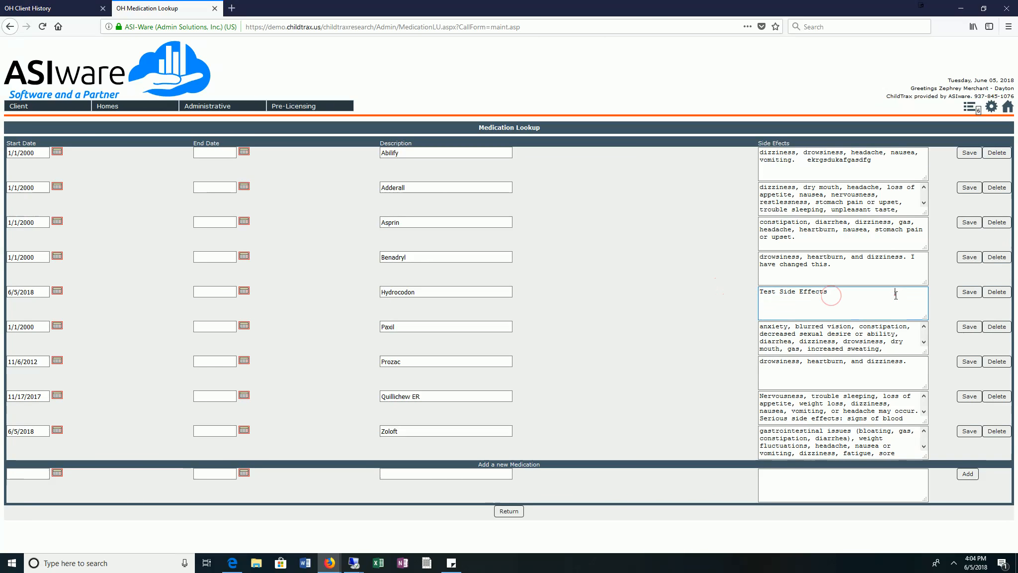